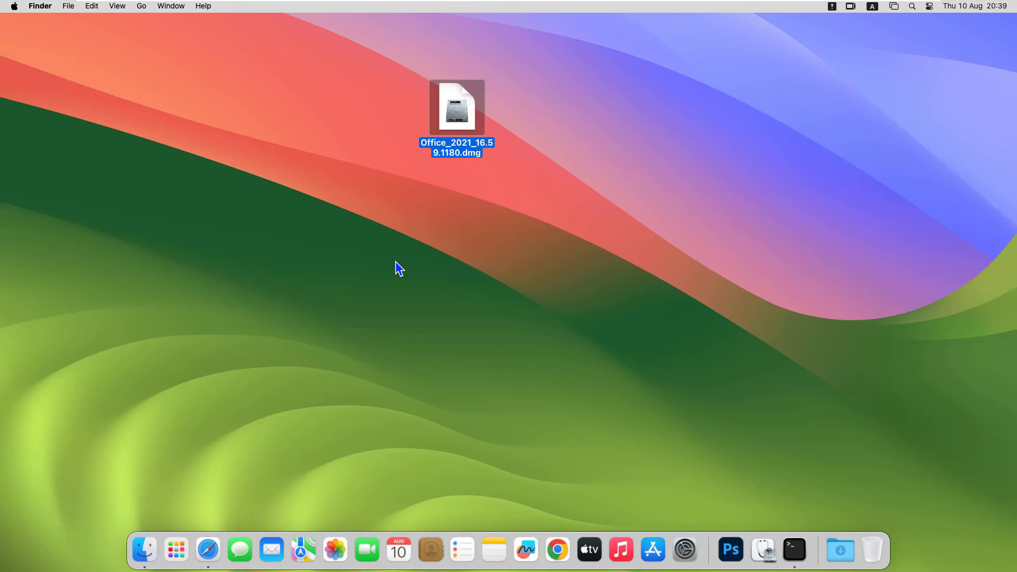
# - Open the Office_2021_16.59.1180.dmg disk image from the desktop, entering the image's password
pyautogui.click(399, 269)
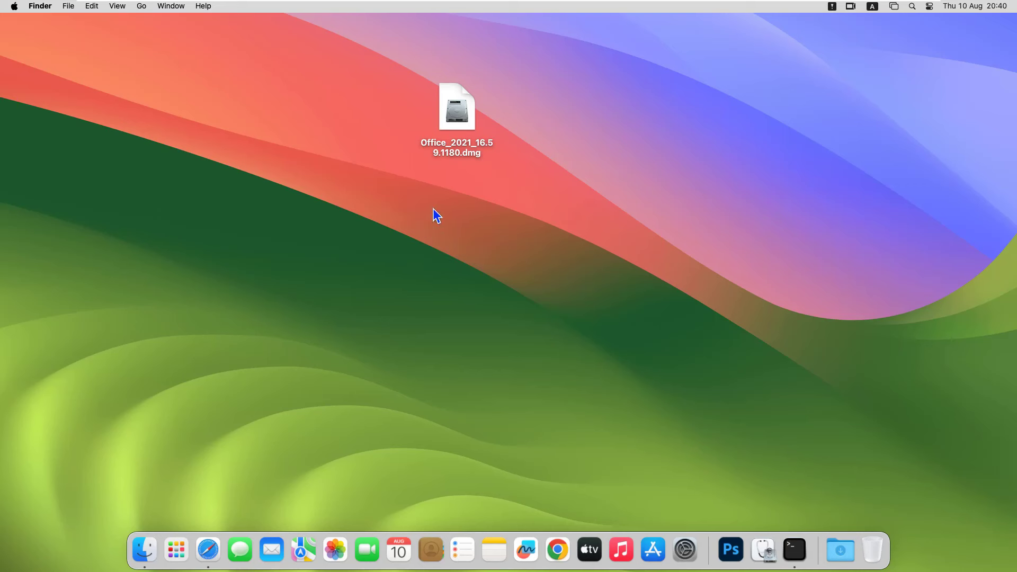
pyautogui.doubleClick(462, 112)
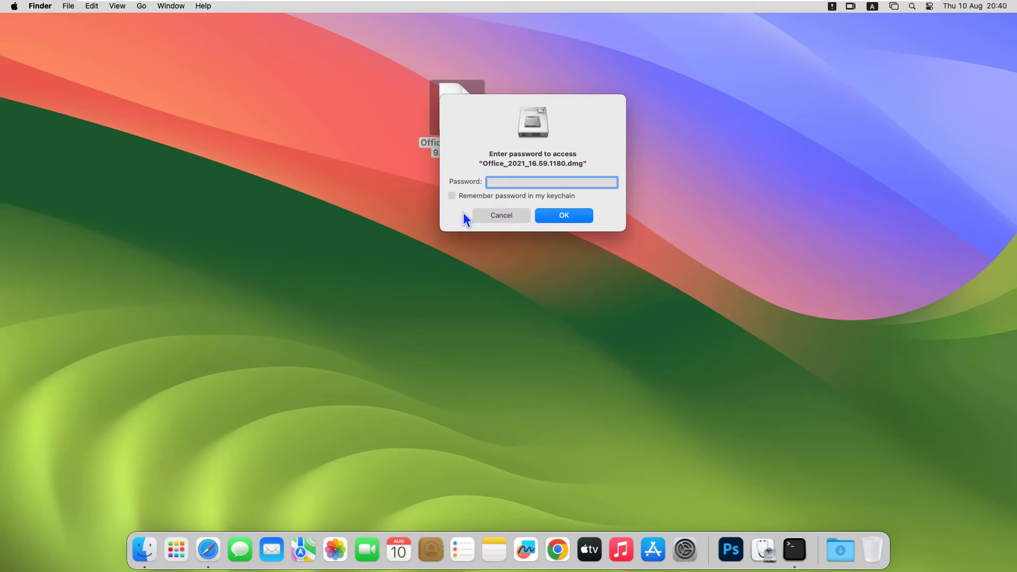
pyautogui.write('••••')
pyautogui.click(547, 215)
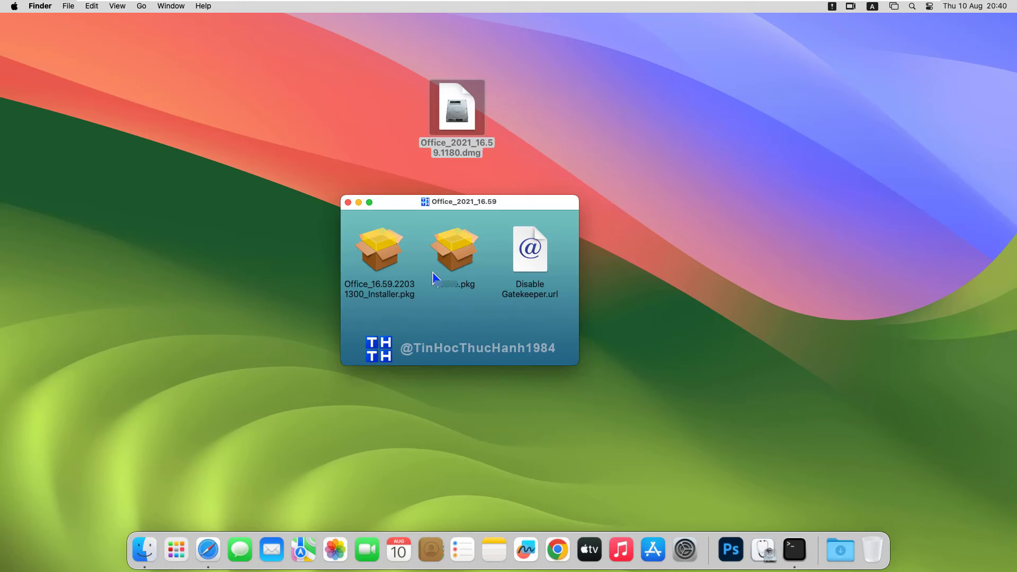
# - Find and open Terminal through a system search, and place its window below the package icons of the disk image
pyautogui.click(532, 264)
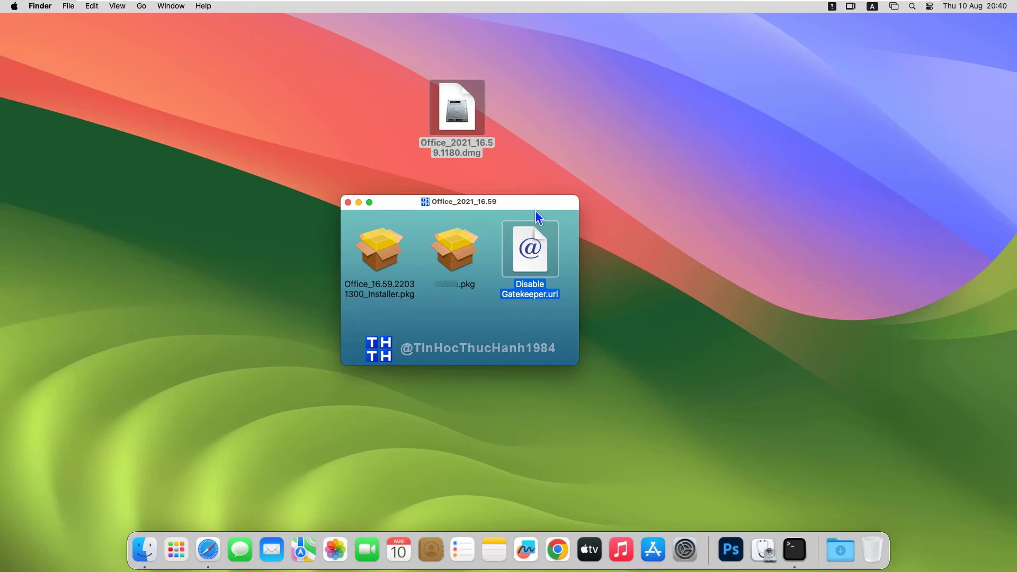
pyautogui.click(912, 8)
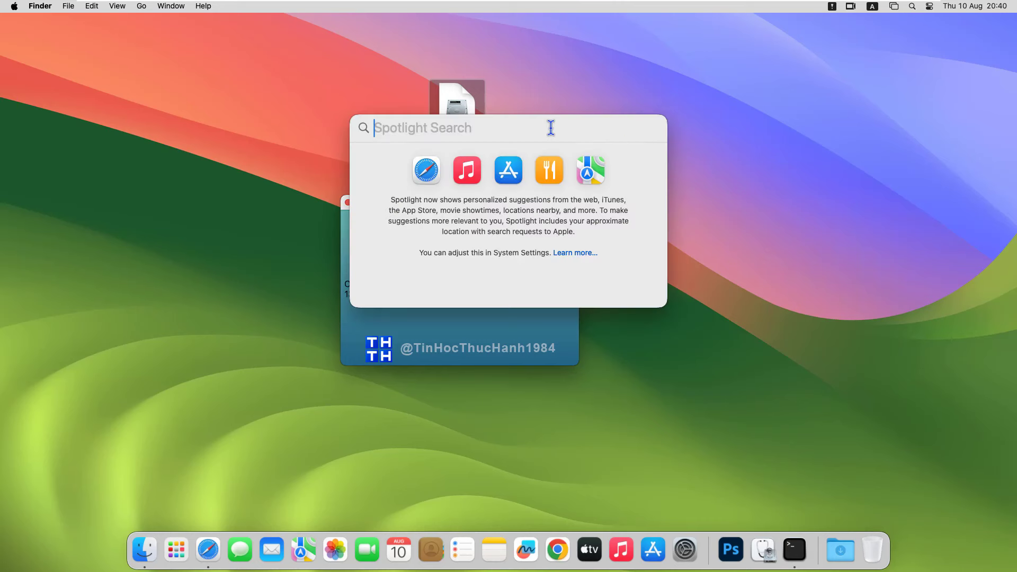
pyautogui.write('ter')
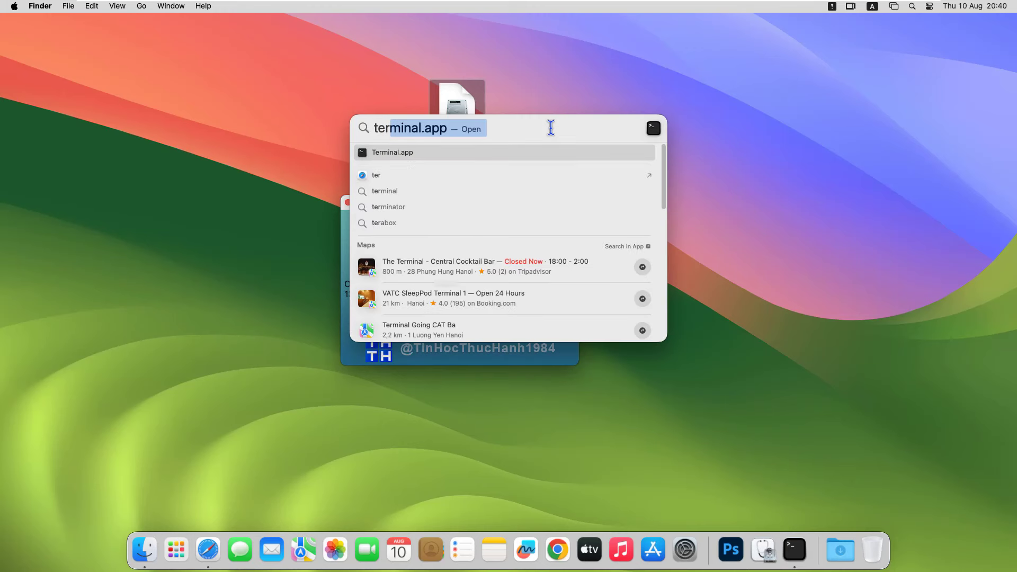
pyautogui.press('Return')
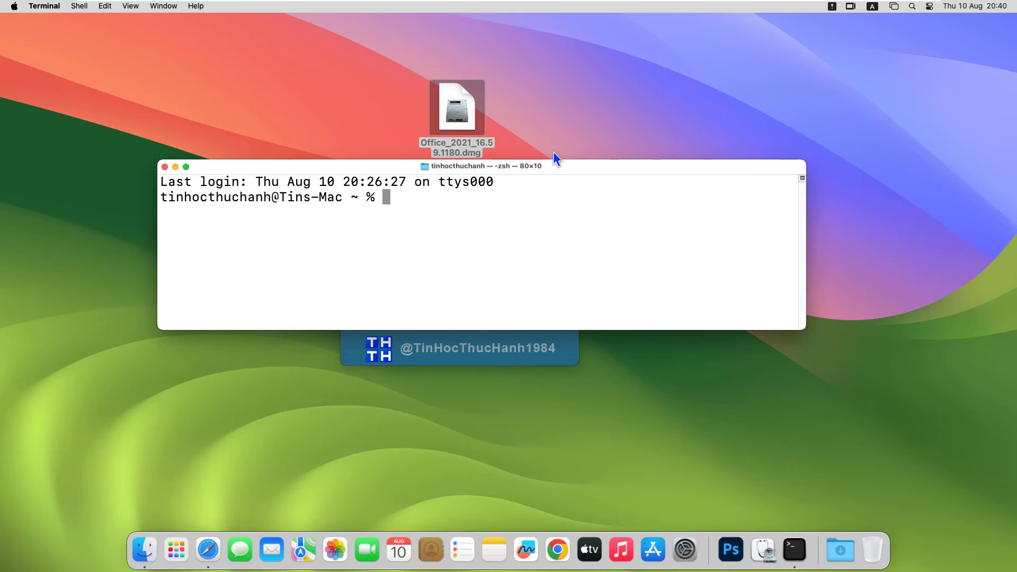
pyautogui.moveTo(557, 169); pyautogui.dragTo(581, 314)
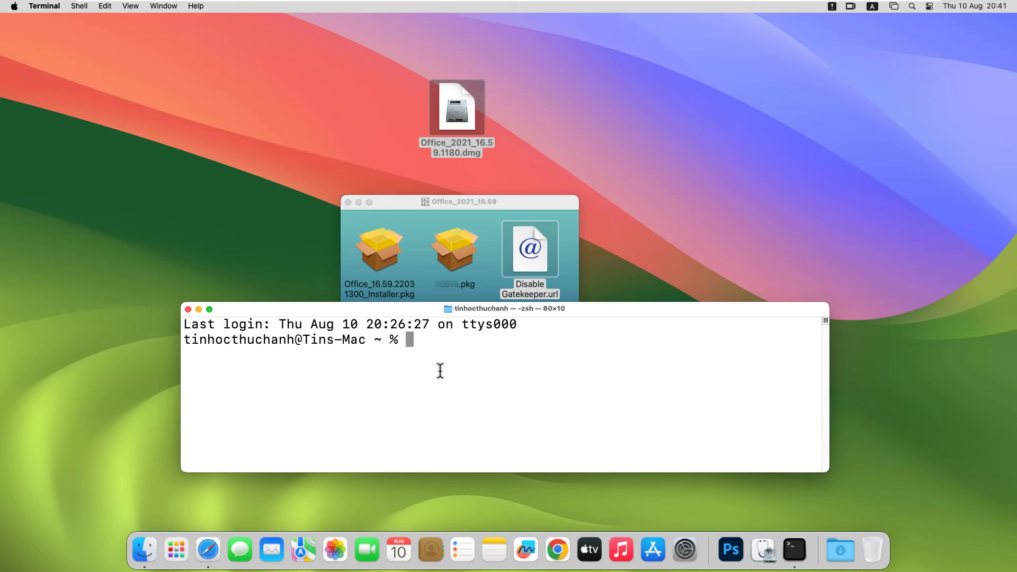
# - Disable Gatekeeper by running "sudo spctl --master-disable" and entering the account password
pyautogui.write('sudo spctl ')
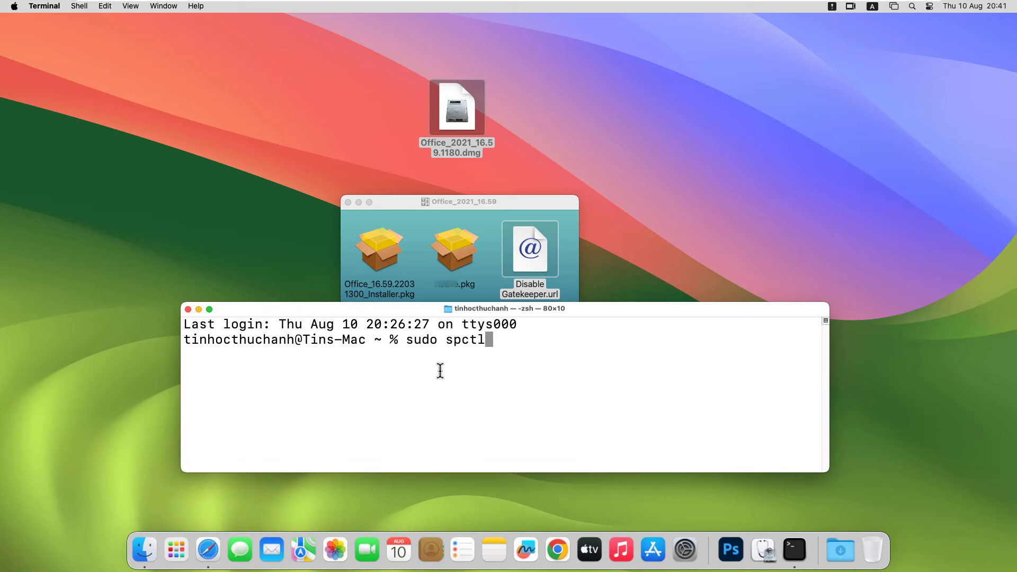
pyautogui.write('--master')
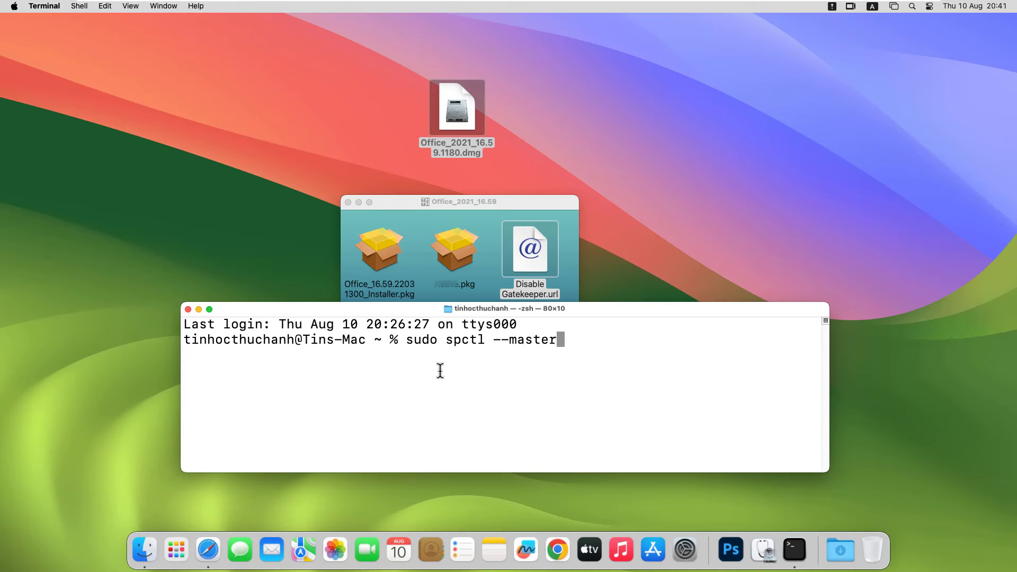
pyautogui.write('-disable')
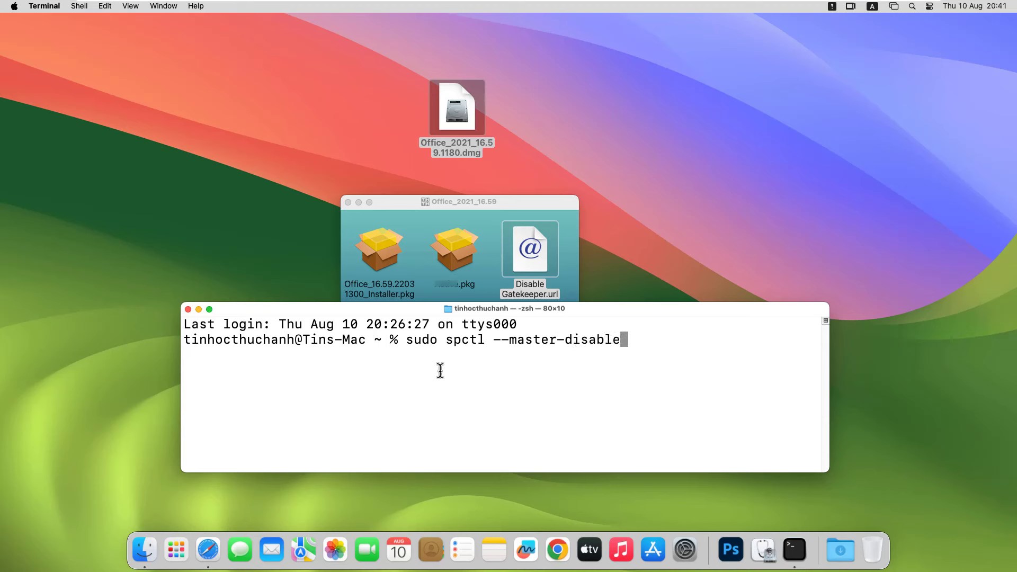
pyautogui.press('Return')
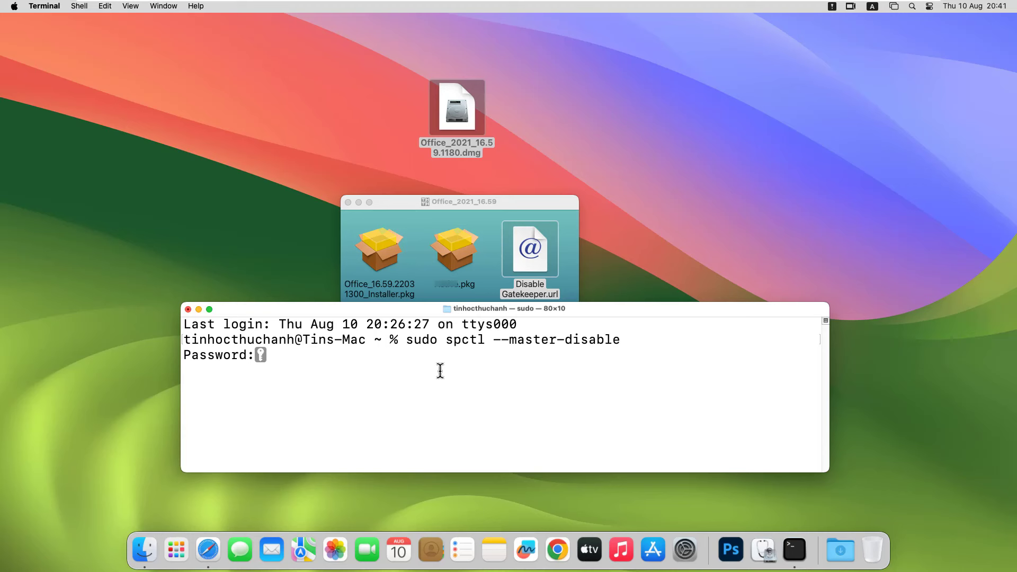
pyautogui.press('Return')
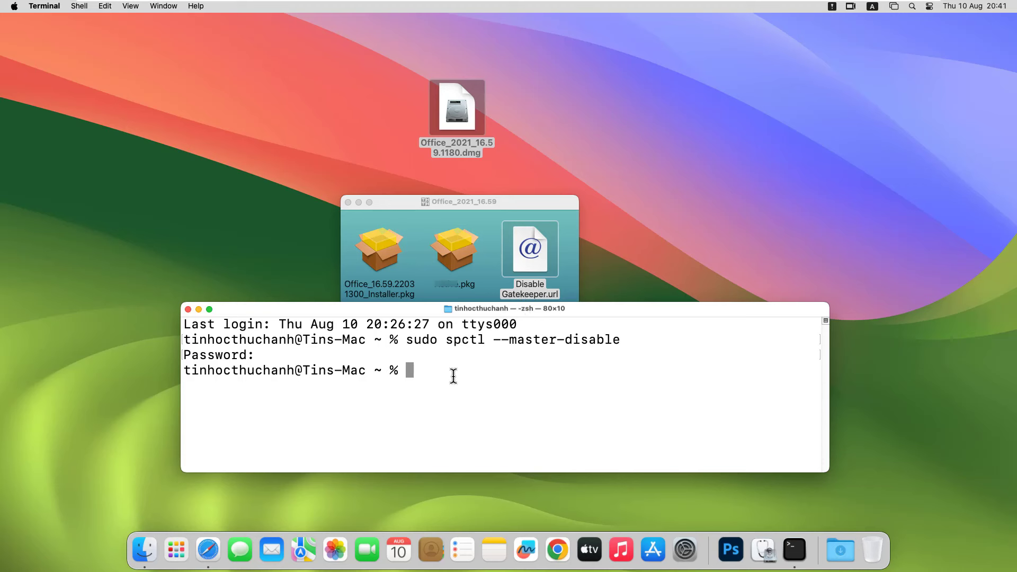
# - Check the Gatekeeper status with "sudo spctl --status", review the commands and output, and close the Terminal window
pyautogui.write('sudo spctl --status')
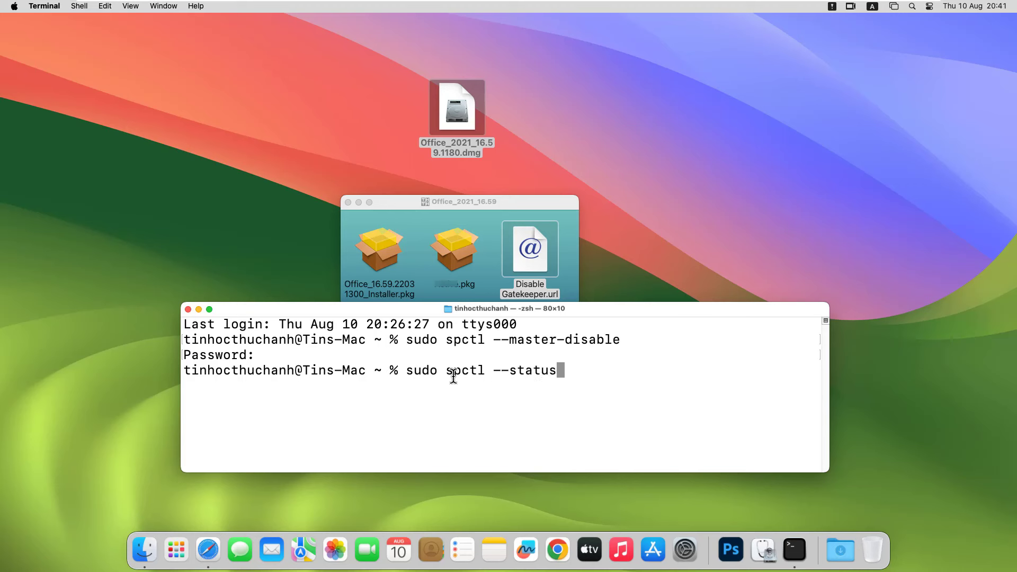
pyautogui.press('Return')
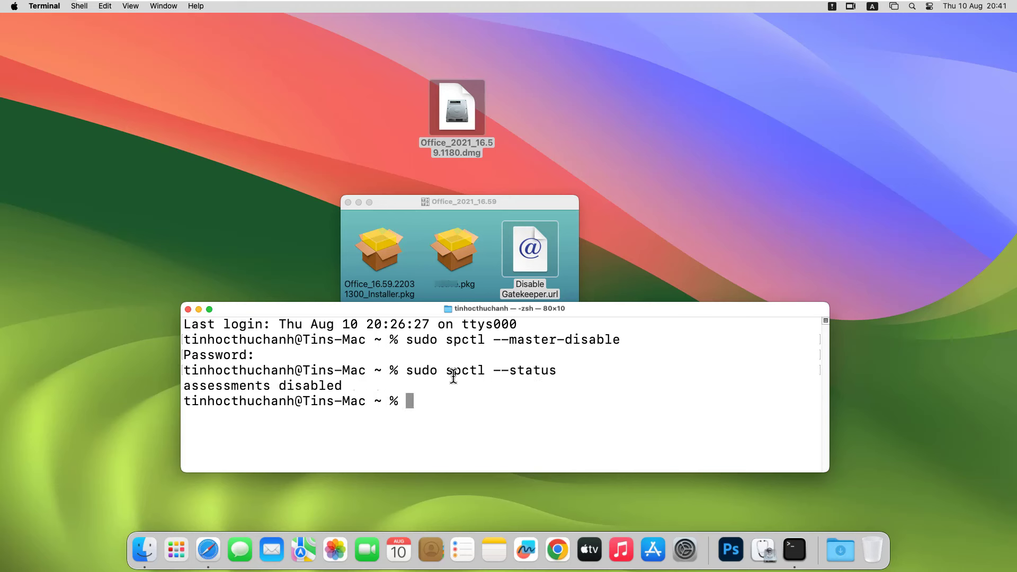
pyautogui.moveTo(187, 385); pyautogui.dragTo(347, 386)
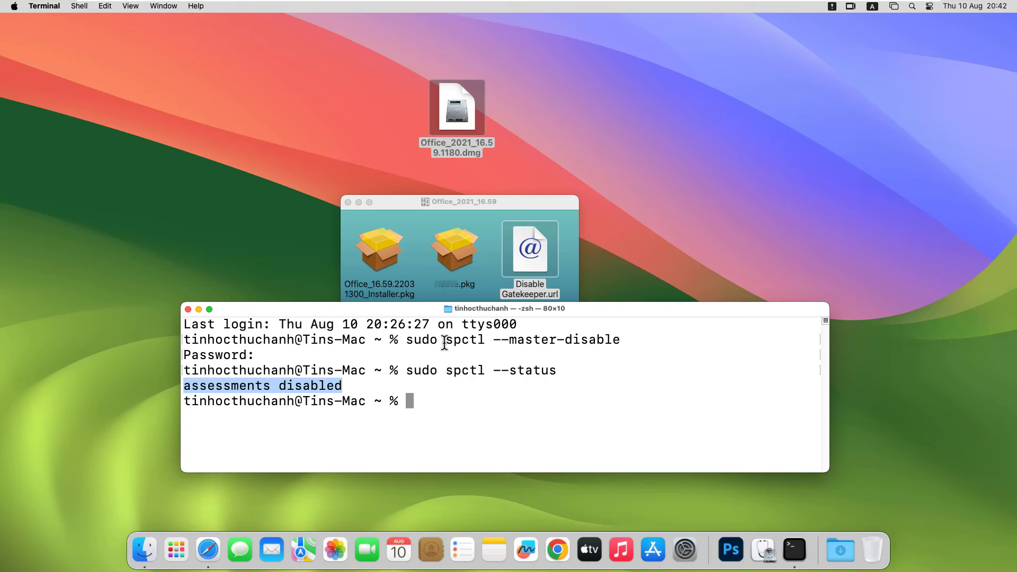
pyautogui.moveTo(410, 338); pyautogui.dragTo(527, 339)
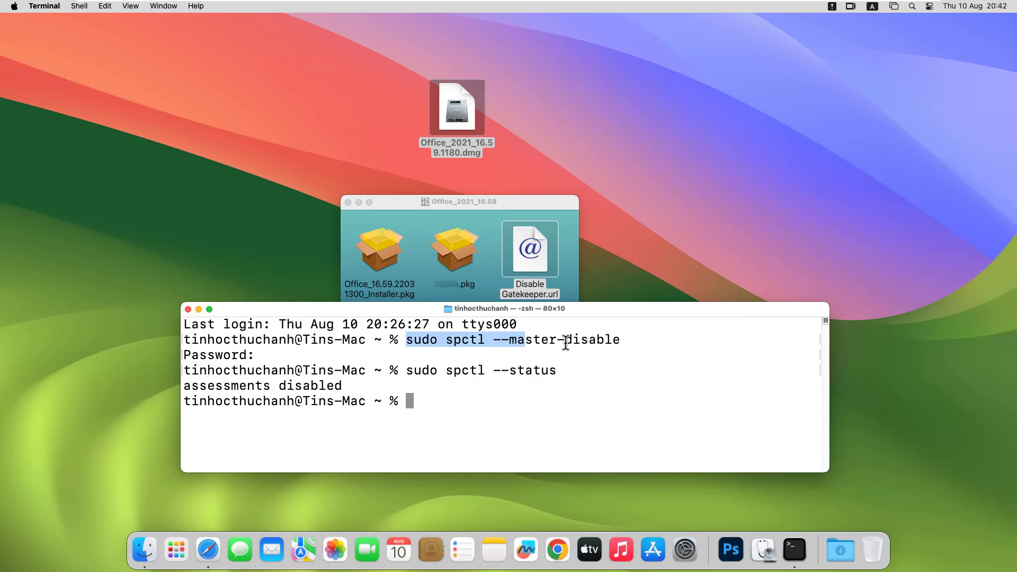
pyautogui.doubleClick(584, 340)
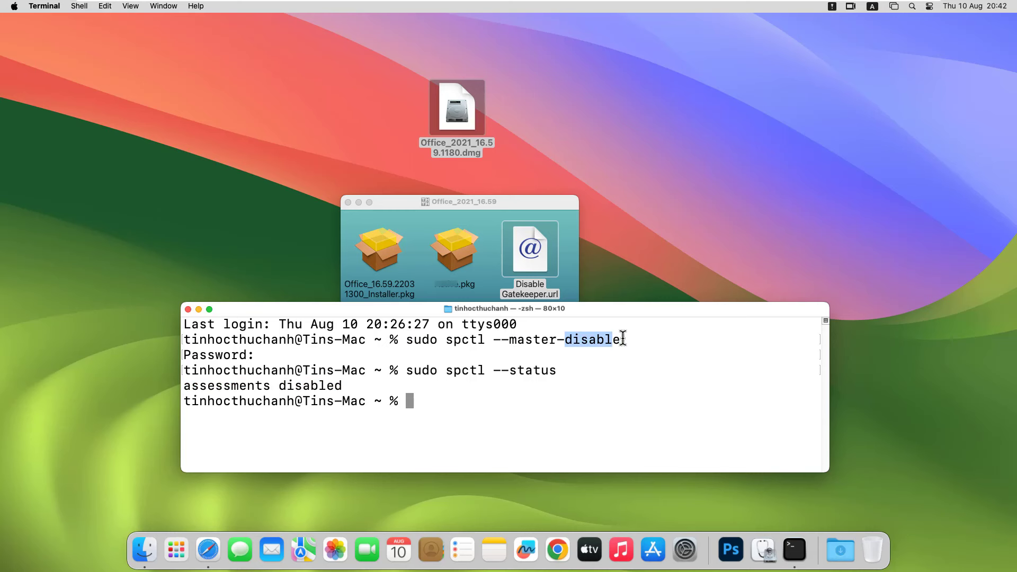
pyautogui.click(465, 400)
pyautogui.click(187, 310)
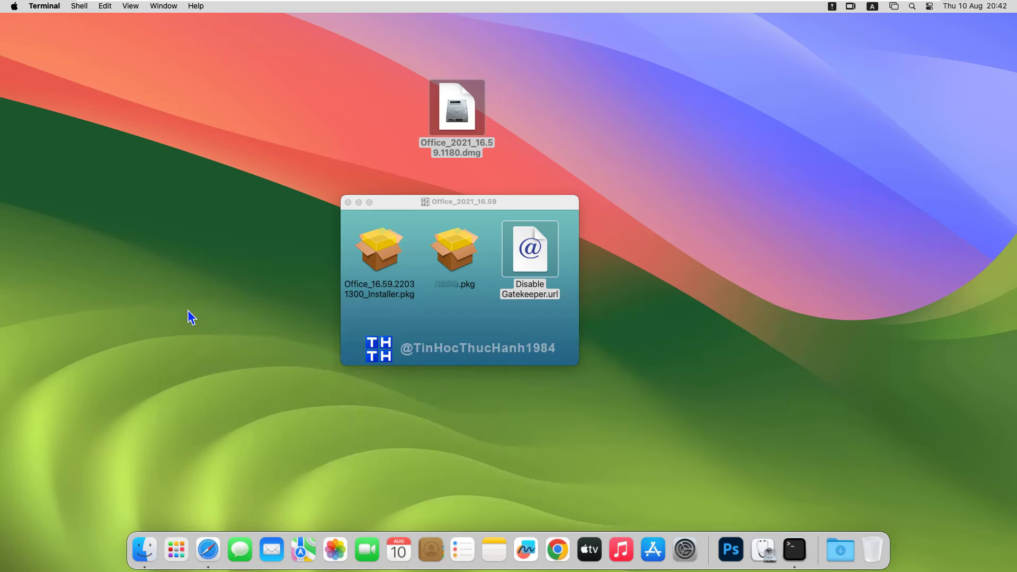
# - Launch Office_16.59.22031300_Installer.pkg and proceed through the license agreement, agreeing to its terms and allowing Desktop folder access
pyautogui.click(465, 313)
pyautogui.click(376, 268)
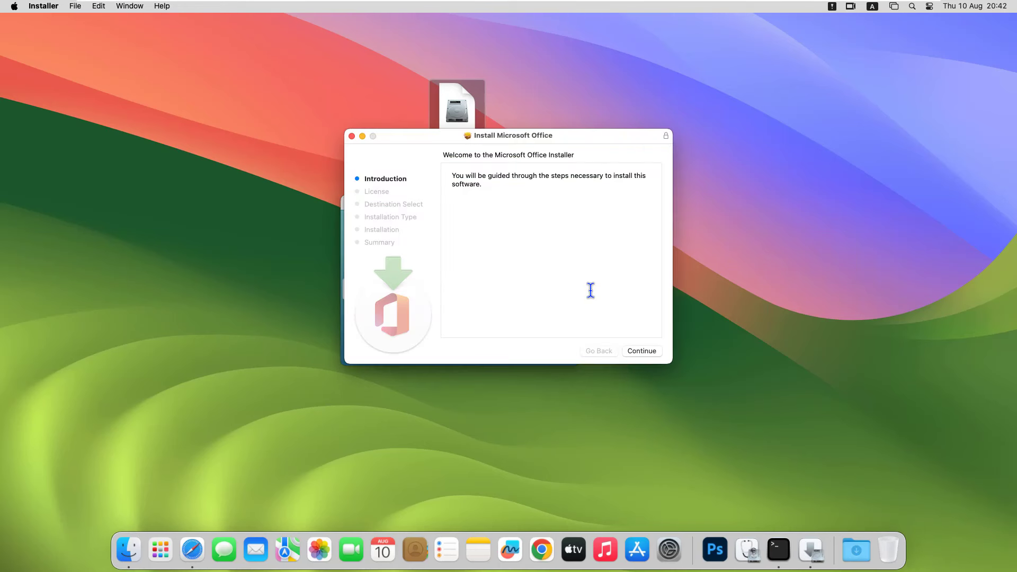
pyautogui.click(647, 353)
pyautogui.click(646, 350)
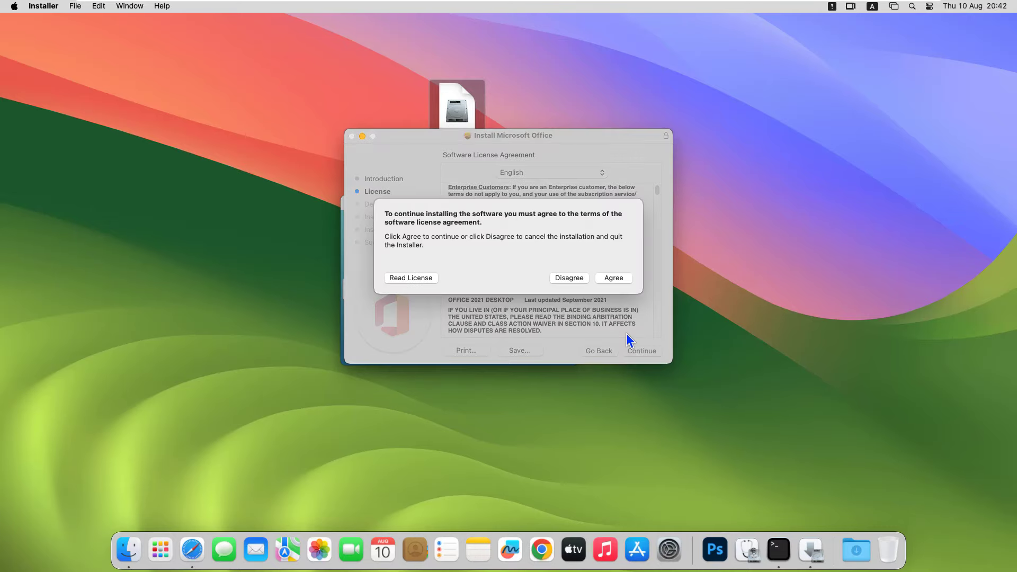
pyautogui.click(622, 280)
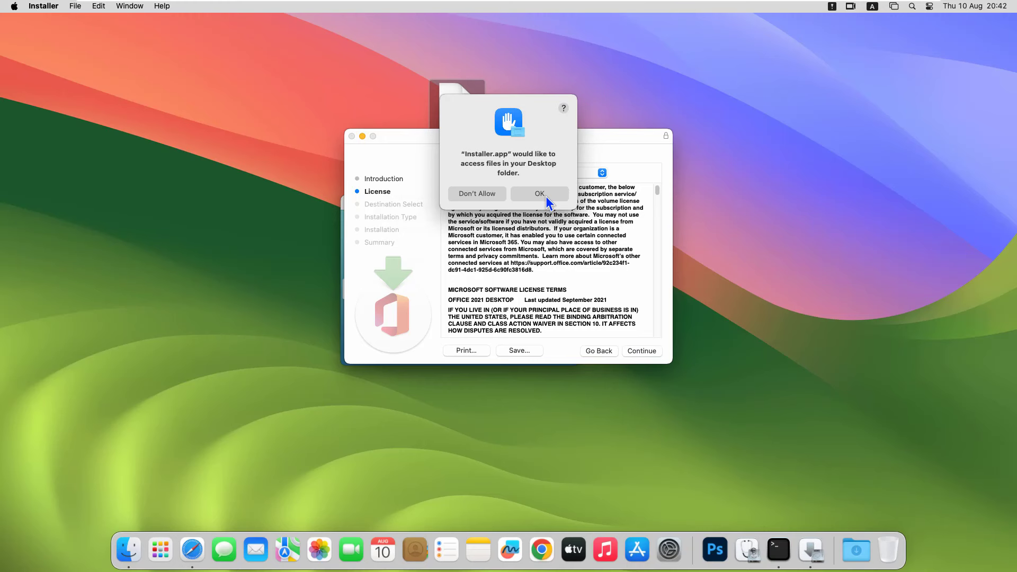
pyautogui.click(545, 196)
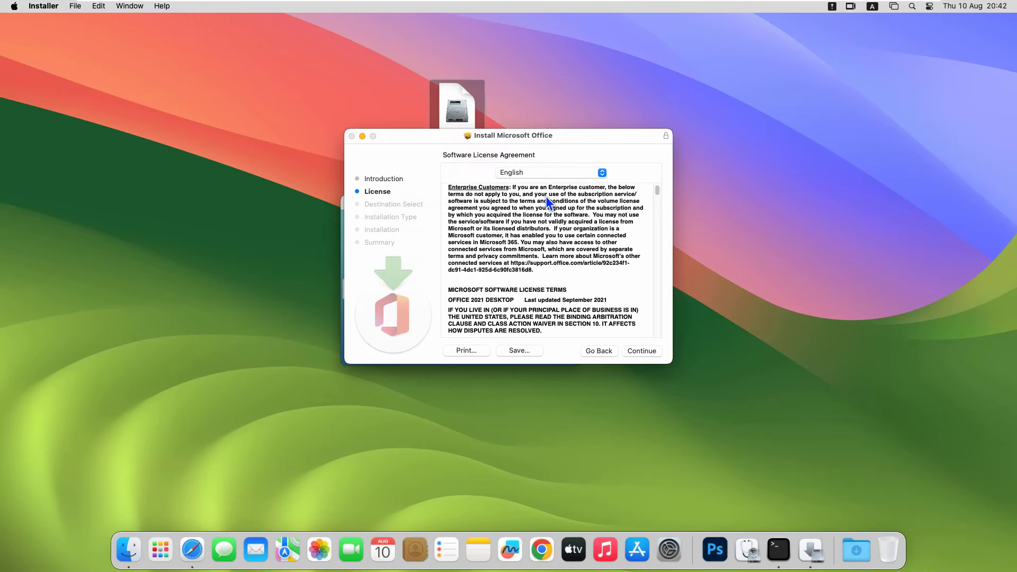
pyautogui.click(642, 351)
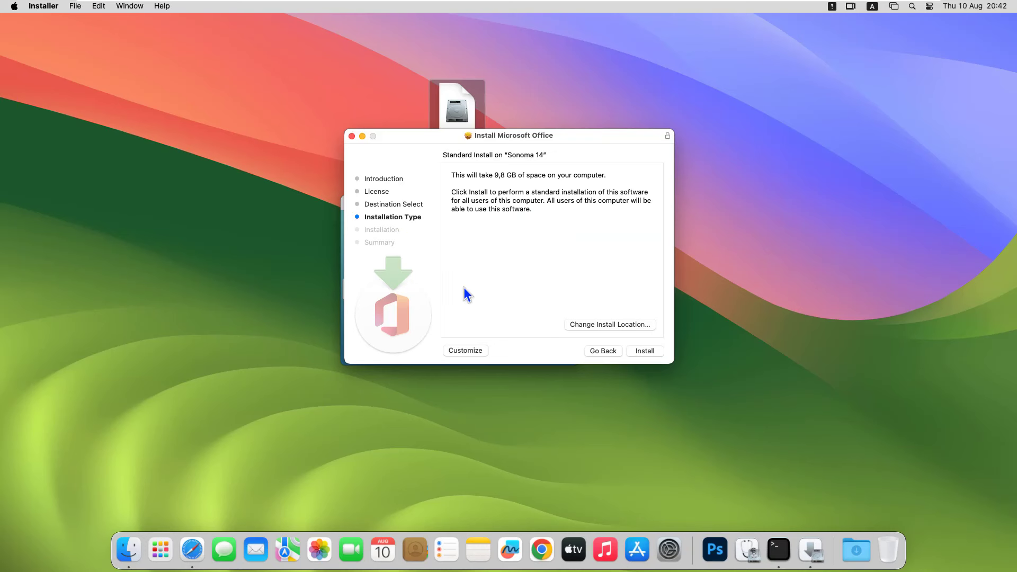
# - Customize the installation to exclude Microsoft OneNote, Outlook, OneDrive and AutoUpdate
pyautogui.click(461, 352)
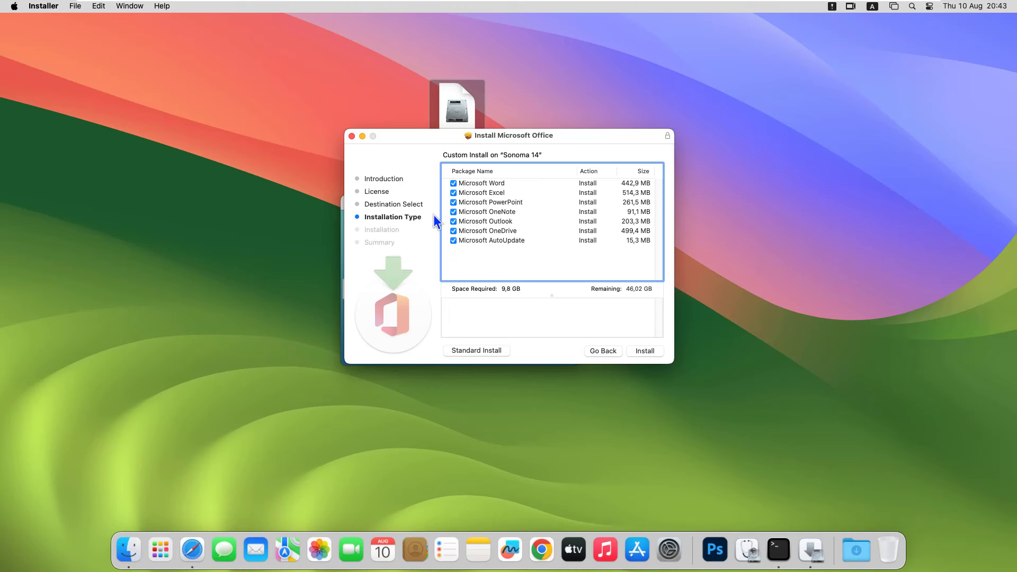
pyautogui.click(453, 212)
pyautogui.click(454, 222)
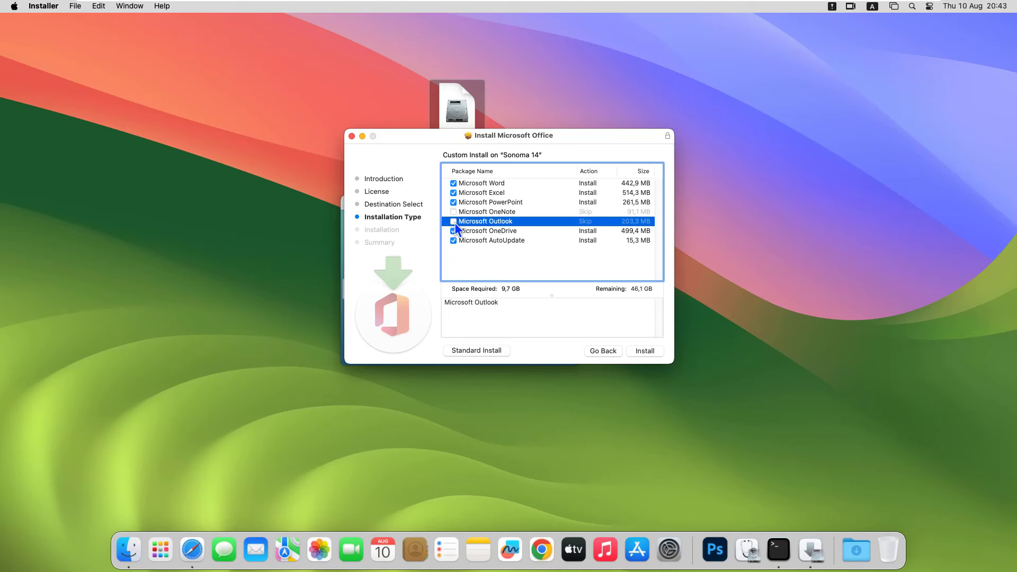
pyautogui.click(453, 231)
pyautogui.click(454, 241)
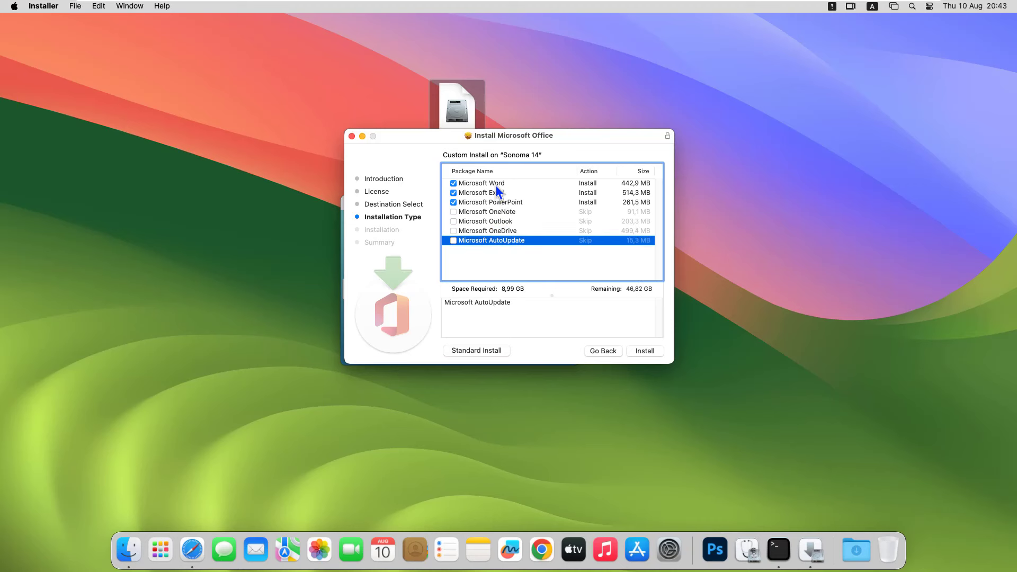
# - Install the selected Office packages, authorizing with the account password, and close the installer and the background-items notification
pyautogui.click(642, 351)
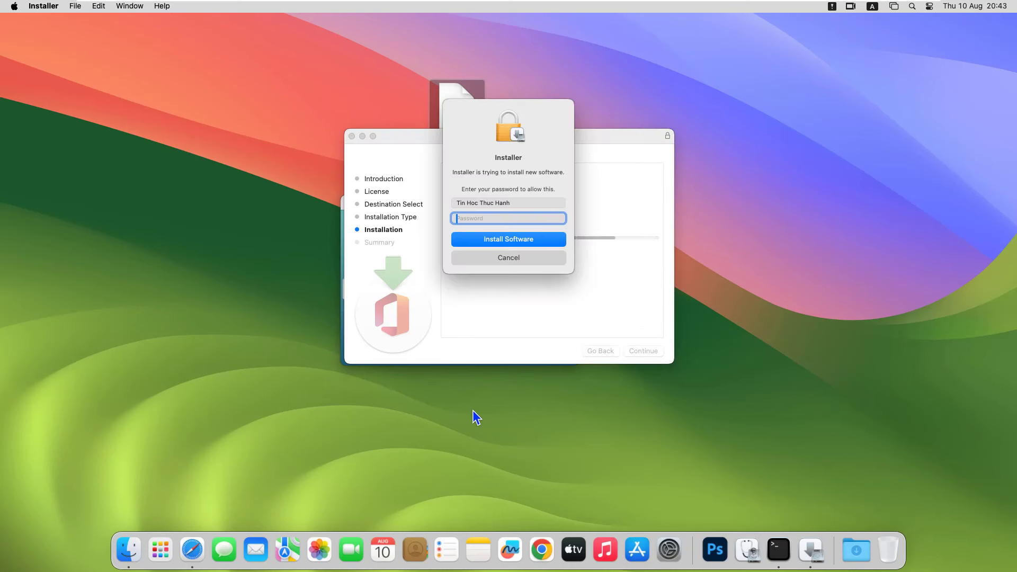
pyautogui.write('••••')
pyautogui.click(500, 239)
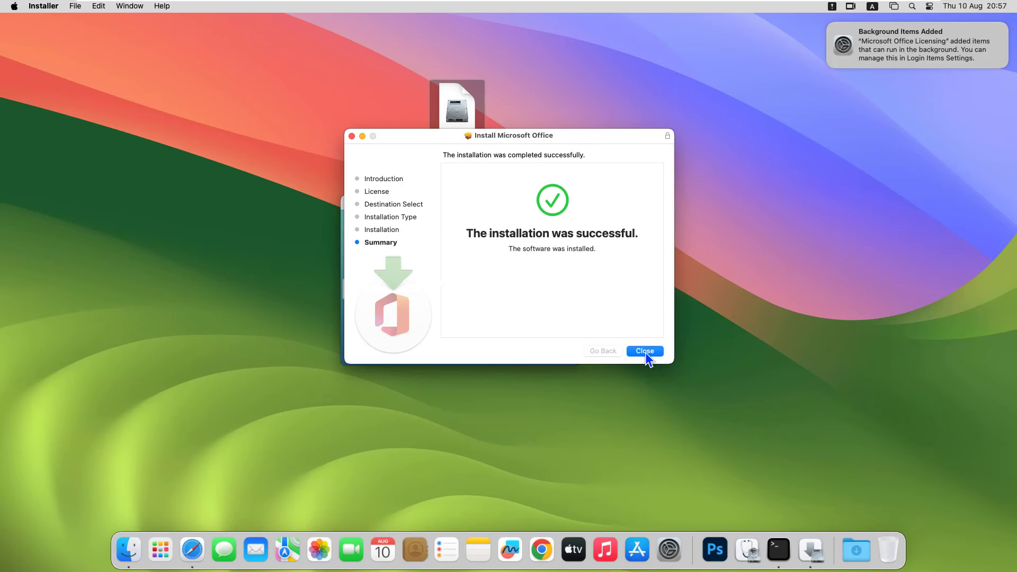
pyautogui.click(645, 352)
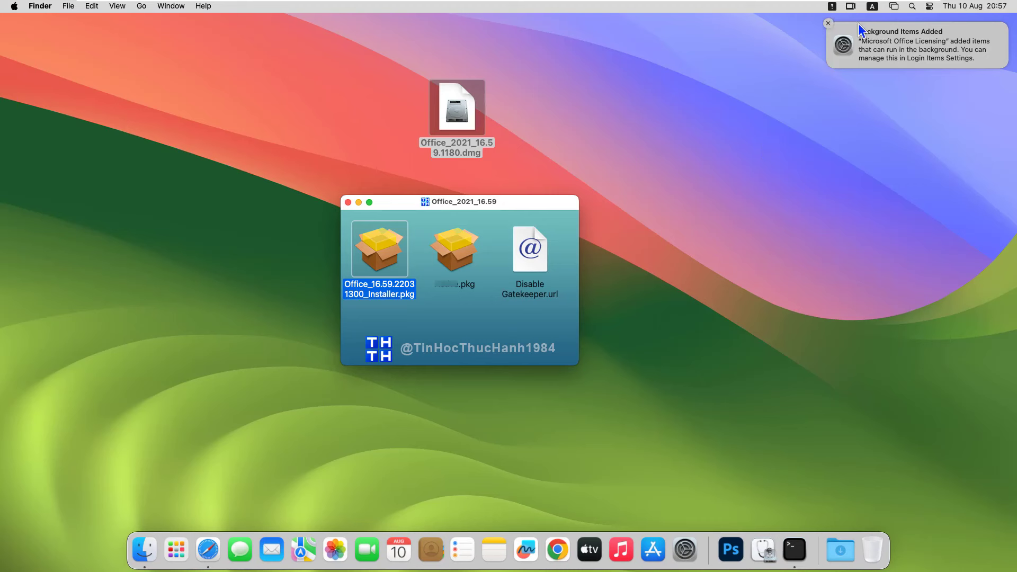
pyautogui.click(828, 23)
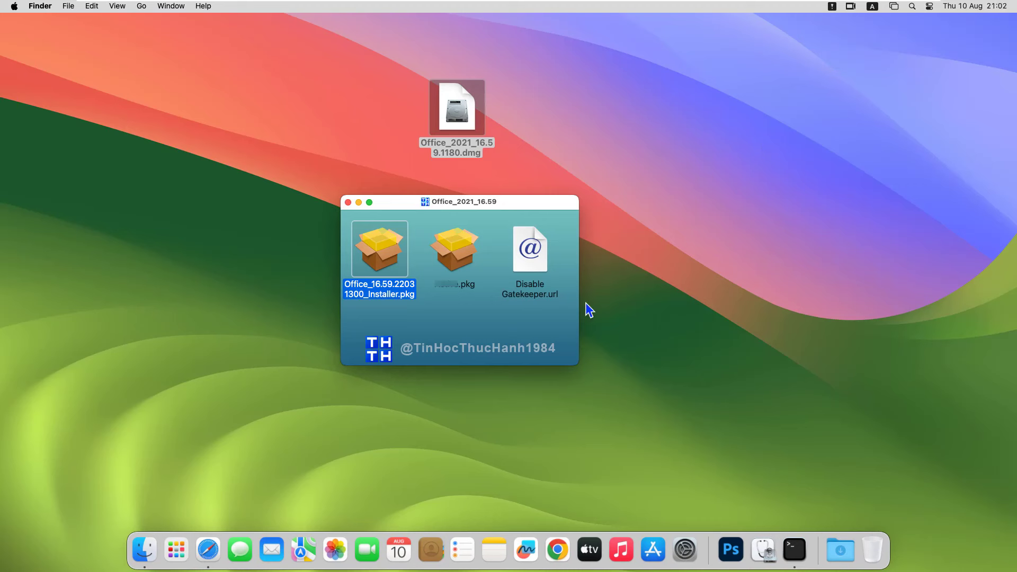
# - Open the Applications folder in a taller window and look for the Microsoft Office apps
pyautogui.click(145, 8)
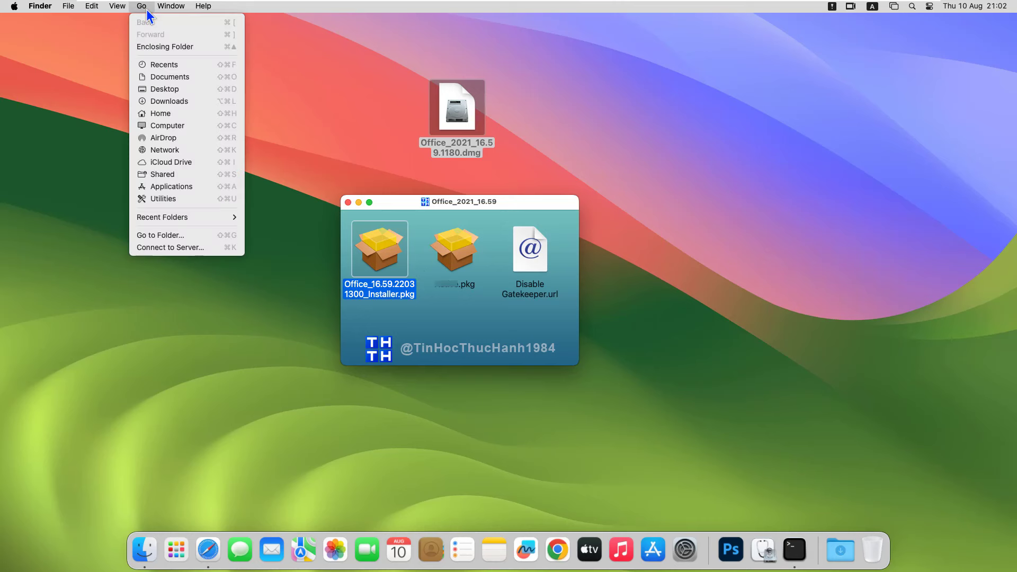
pyautogui.click(185, 187)
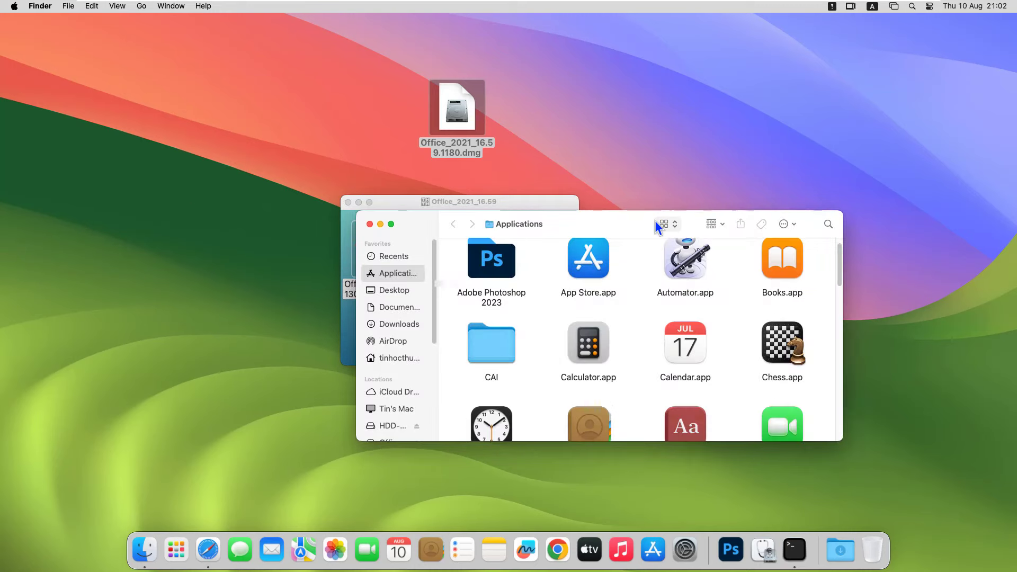
pyautogui.doubleClick(609, 214)
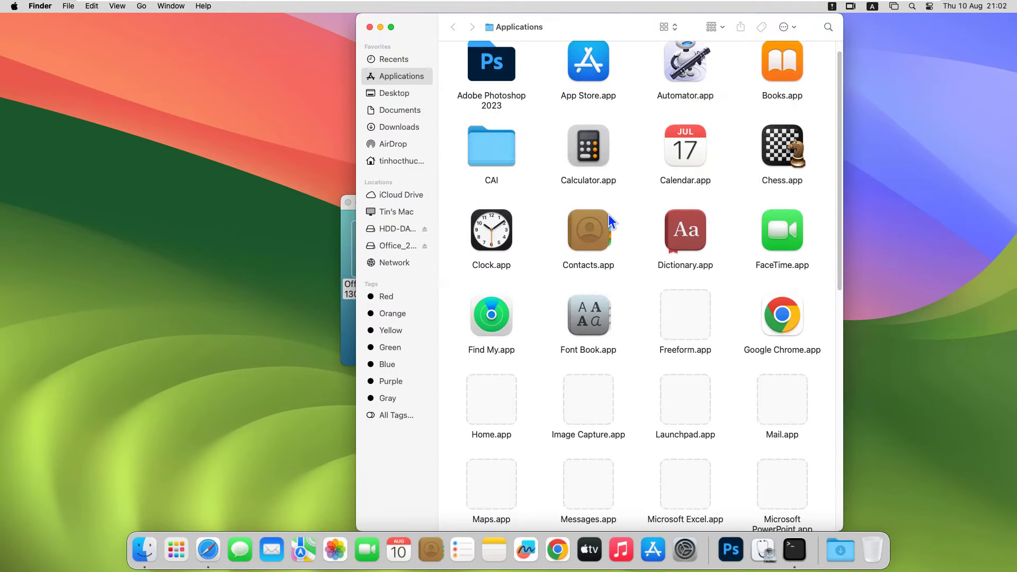
pyautogui.scroll(-10, 610, 223)
pyautogui.scroll(5, 613, 248)
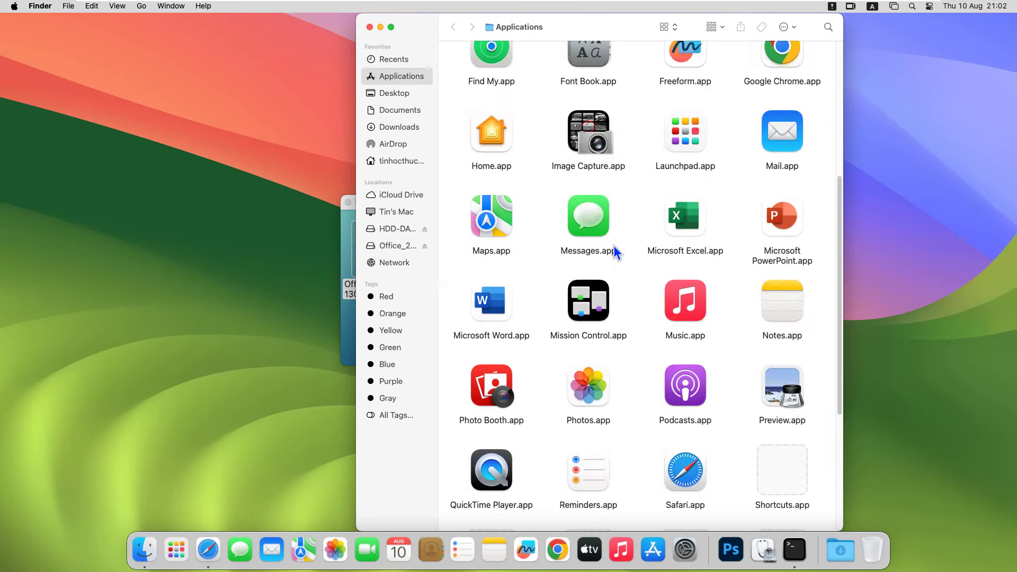
# - Create desktop aliases of Microsoft Excel, Word and PowerPoint from the Applications folder and close its window
pyautogui.moveTo(685, 218); pyautogui.dragTo(223, 139)
pyautogui.moveTo(507, 302); pyautogui.dragTo(230, 222)
pyautogui.moveTo(774, 234); pyautogui.dragTo(230, 290)
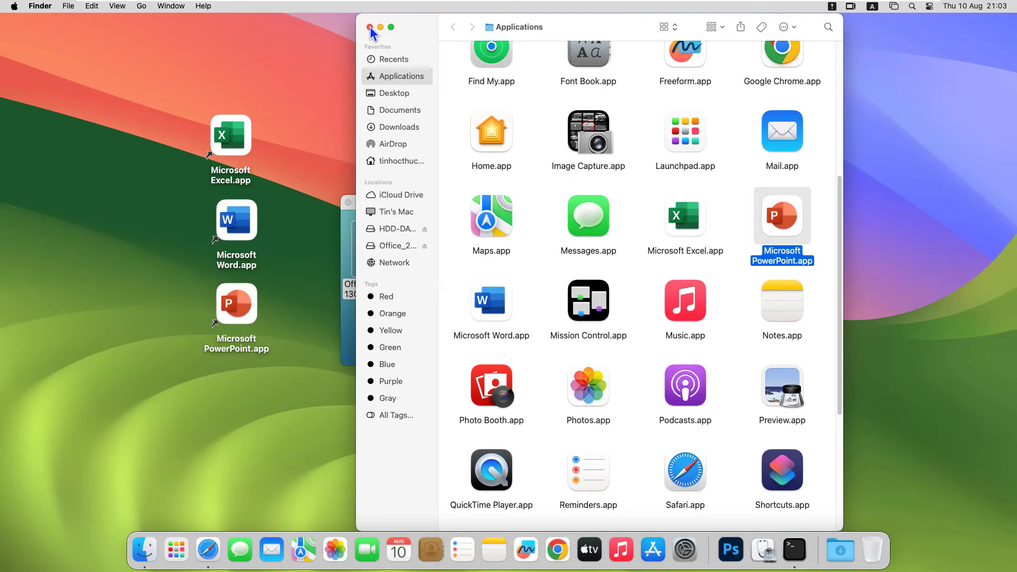
pyautogui.click(370, 27)
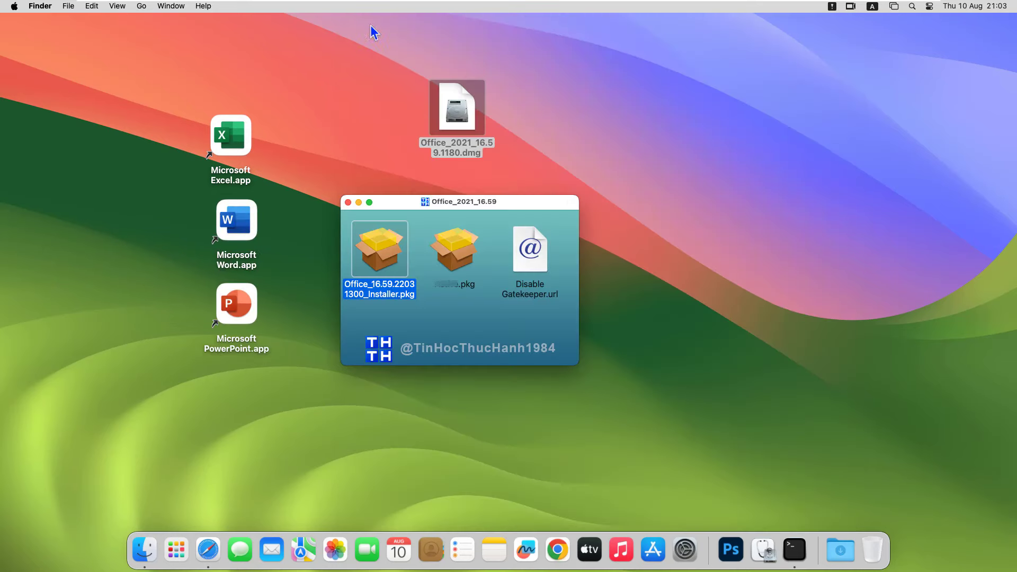
# - Launch Word from its desktop alias and complete the first-run setup in read-only mode, declining to send optional data
pyautogui.doubleClick(237, 212)
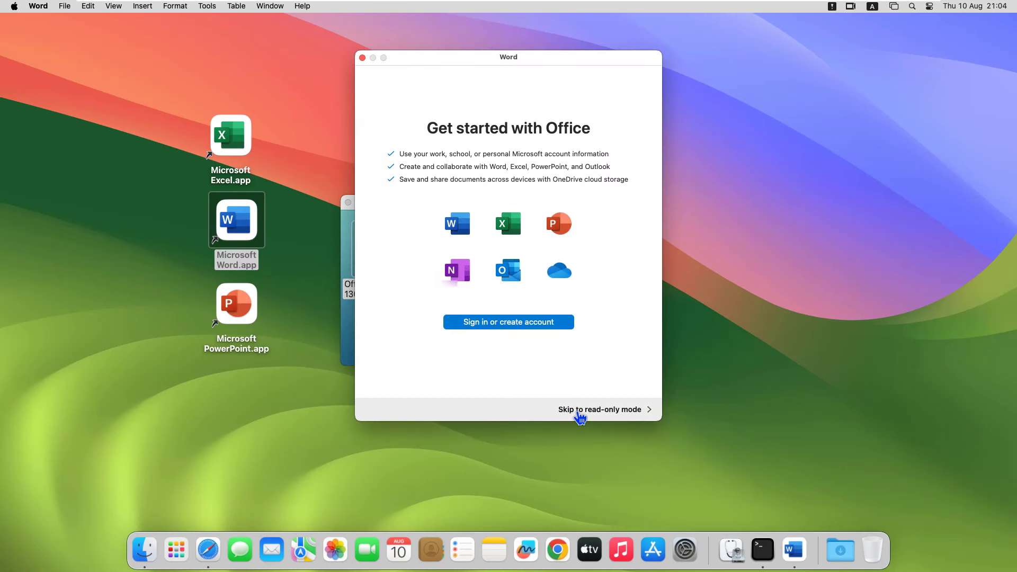
pyautogui.click(579, 413)
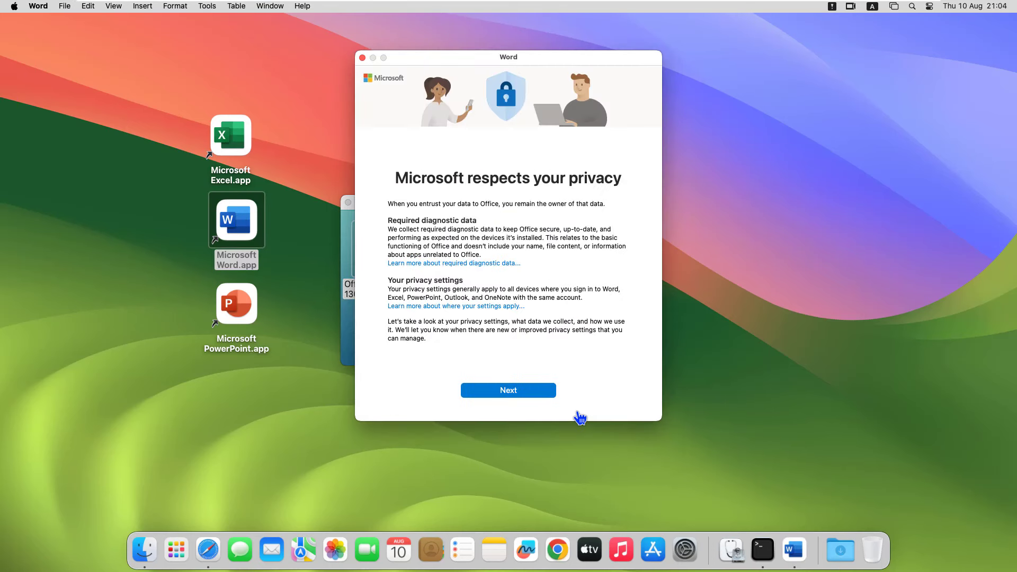
pyautogui.click(514, 390)
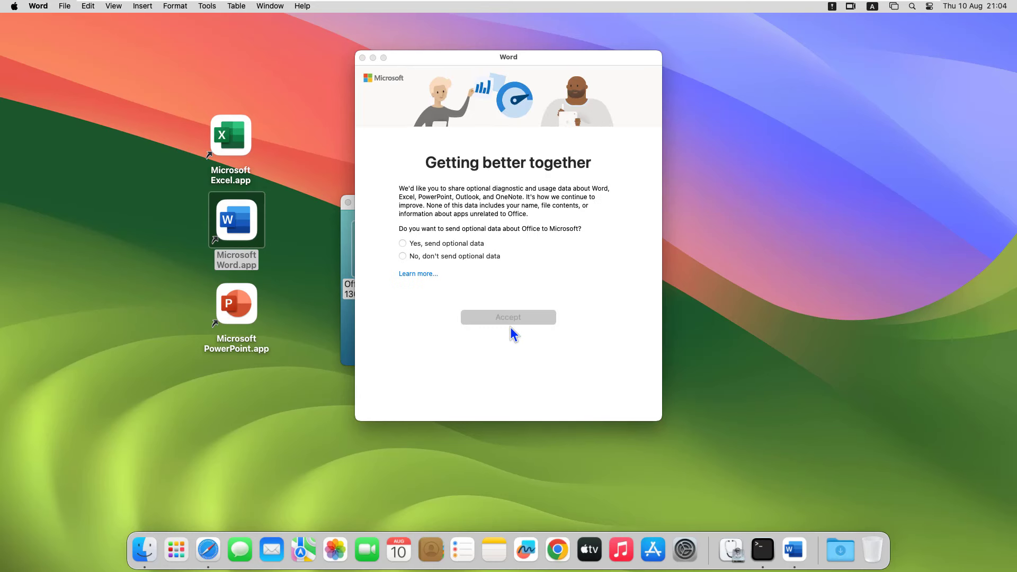
pyautogui.click(473, 256)
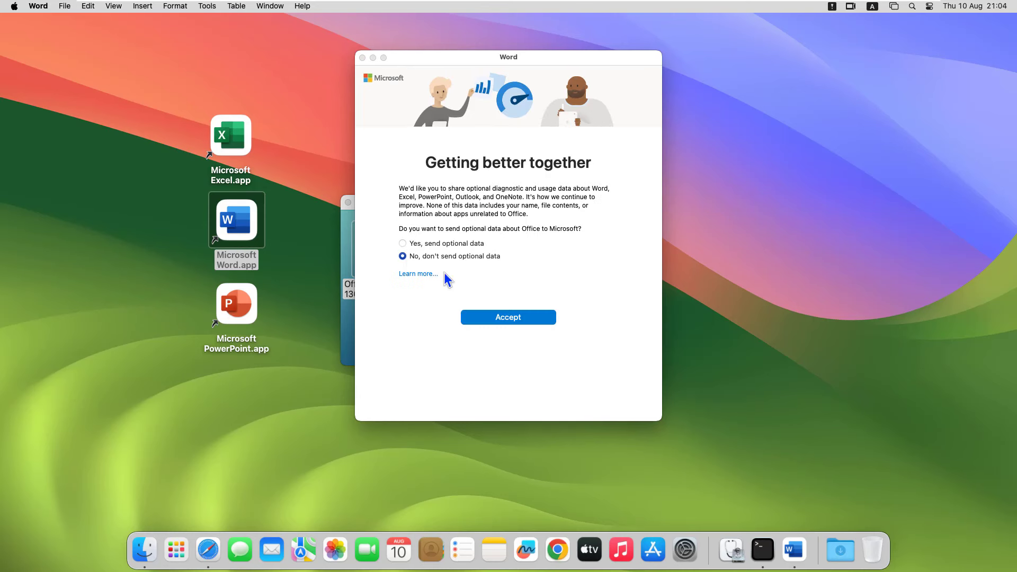
pyautogui.click(516, 317)
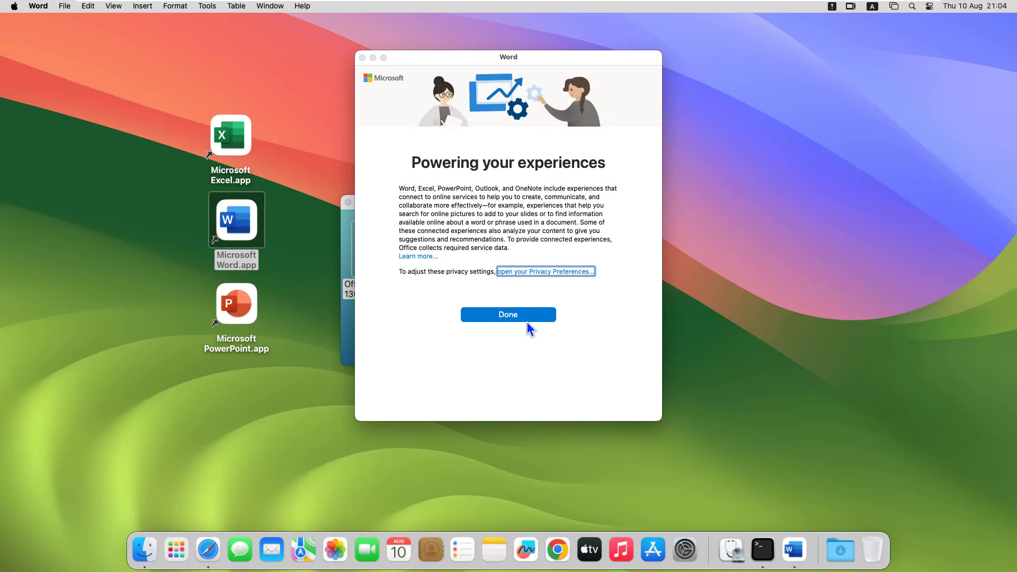
pyautogui.click(527, 314)
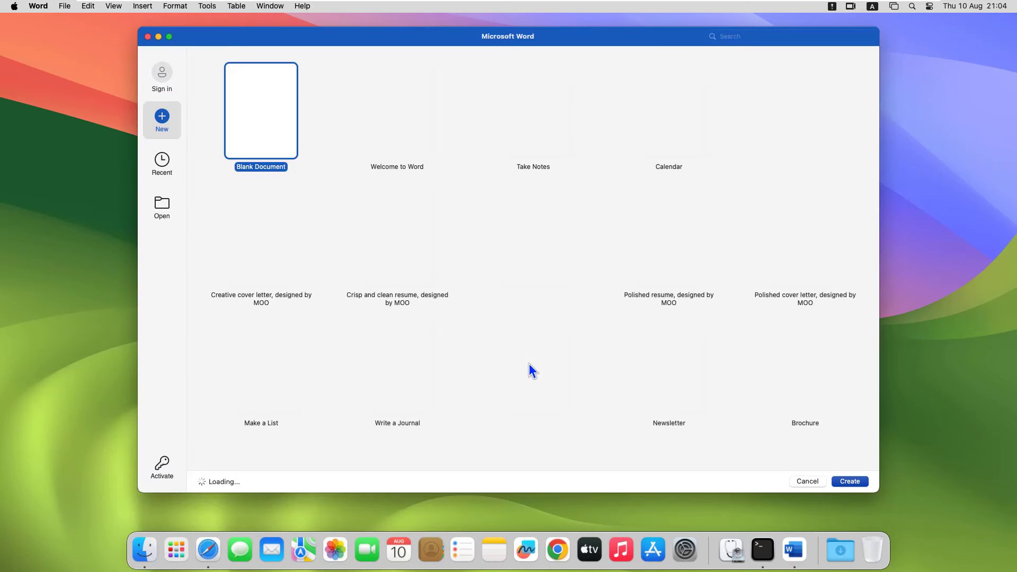
# - Open a blank Word document and close it along with the Office_2021_16.59 disk image window
pyautogui.click(851, 482)
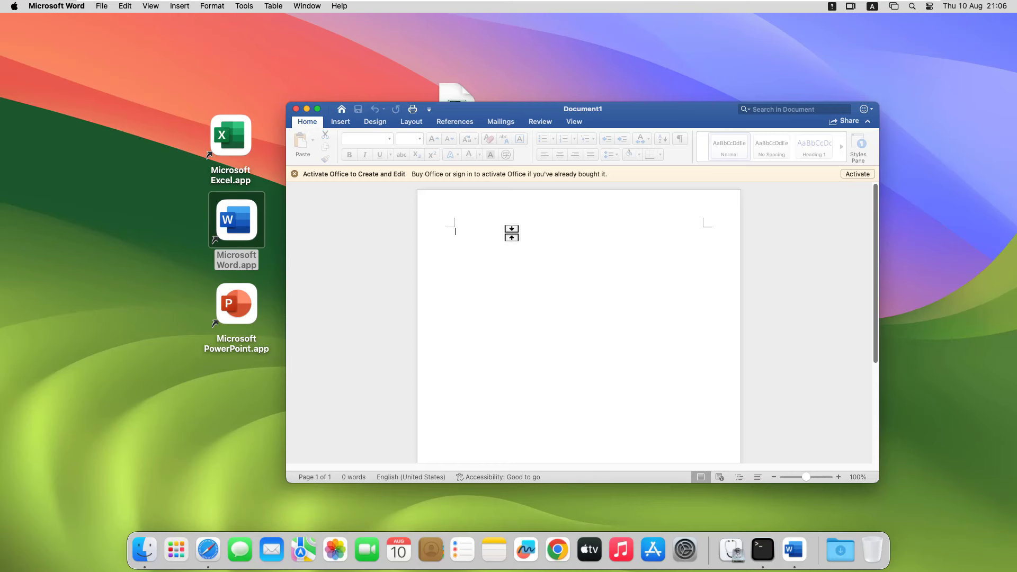
pyautogui.click(297, 109)
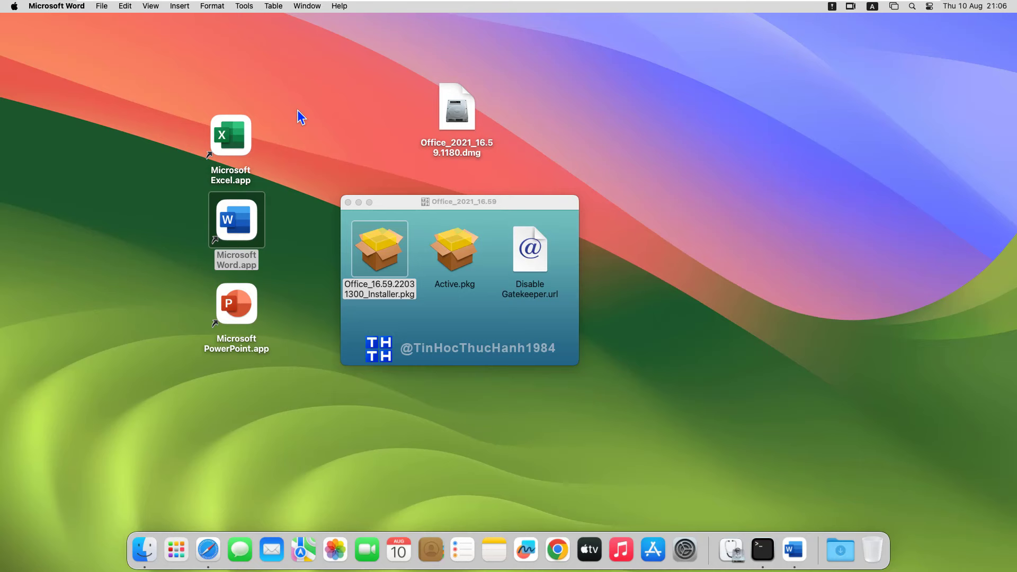
pyautogui.click(348, 203)
# - Create a blank document in Word and, after launching Excel without signing in, a blank workbook in Excel
pyautogui.doubleClick(220, 138)
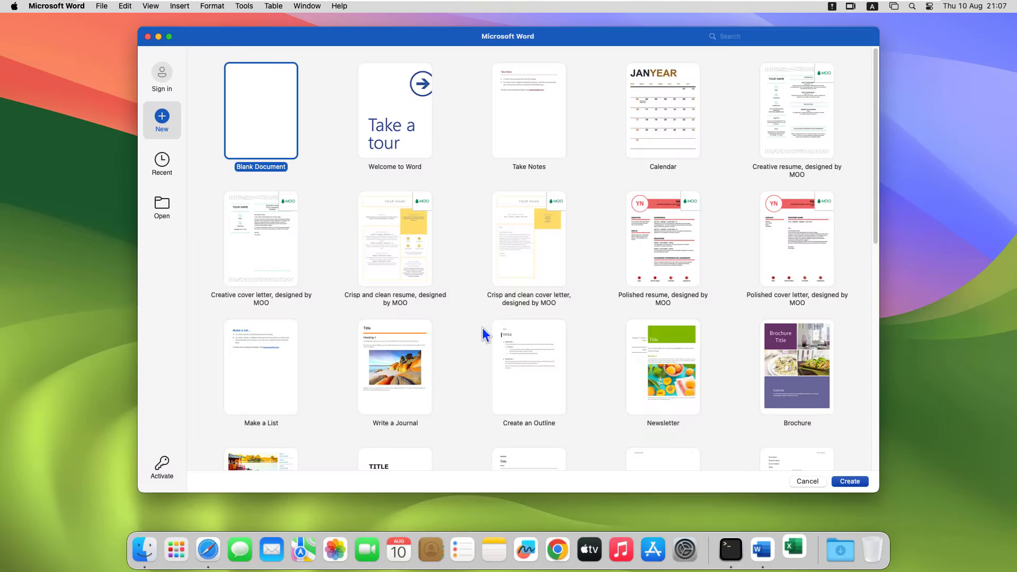
pyautogui.doubleClick(258, 110)
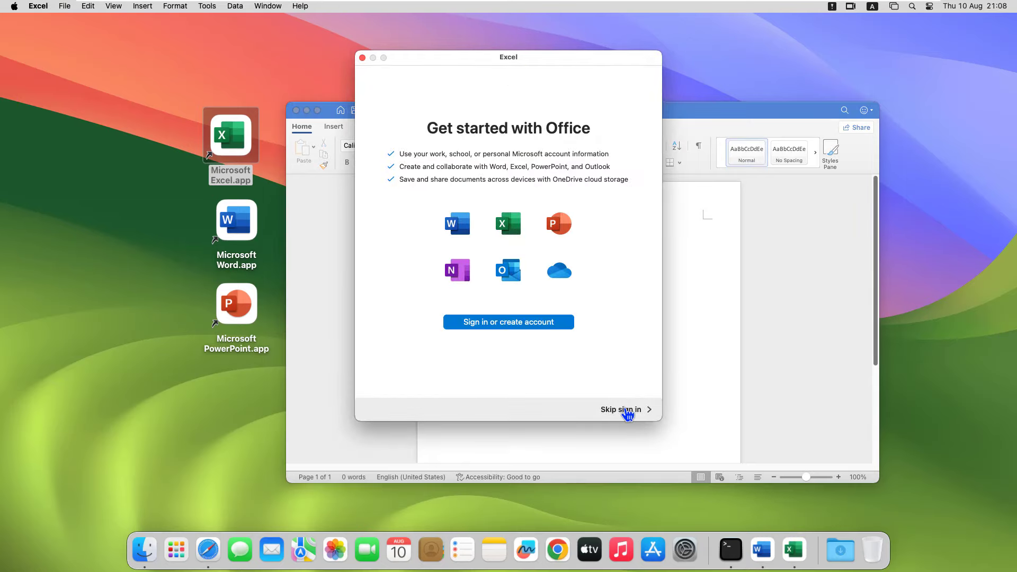
pyautogui.click(627, 412)
pyautogui.click(532, 303)
pyautogui.press('Return')
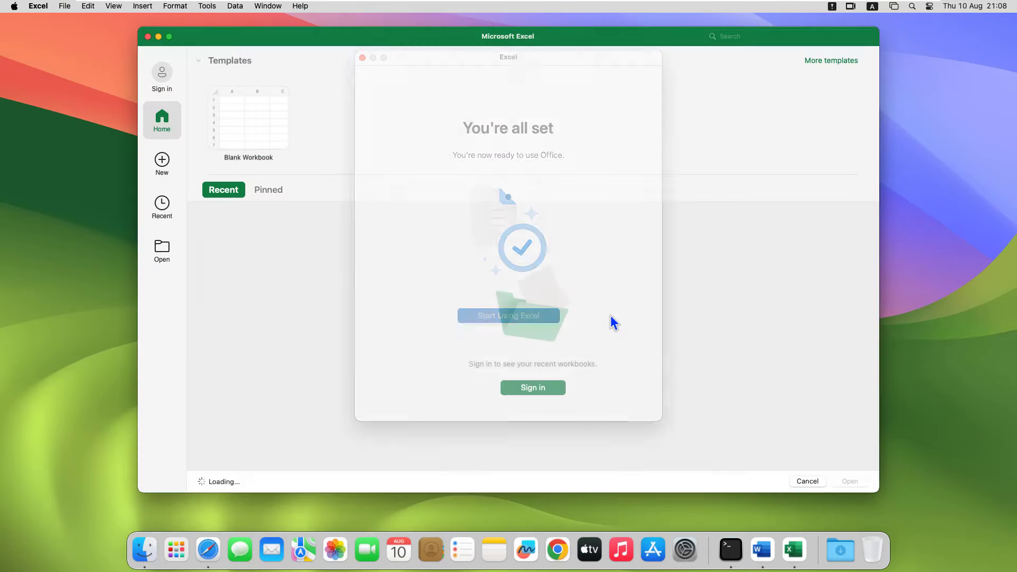
pyautogui.press('Return')
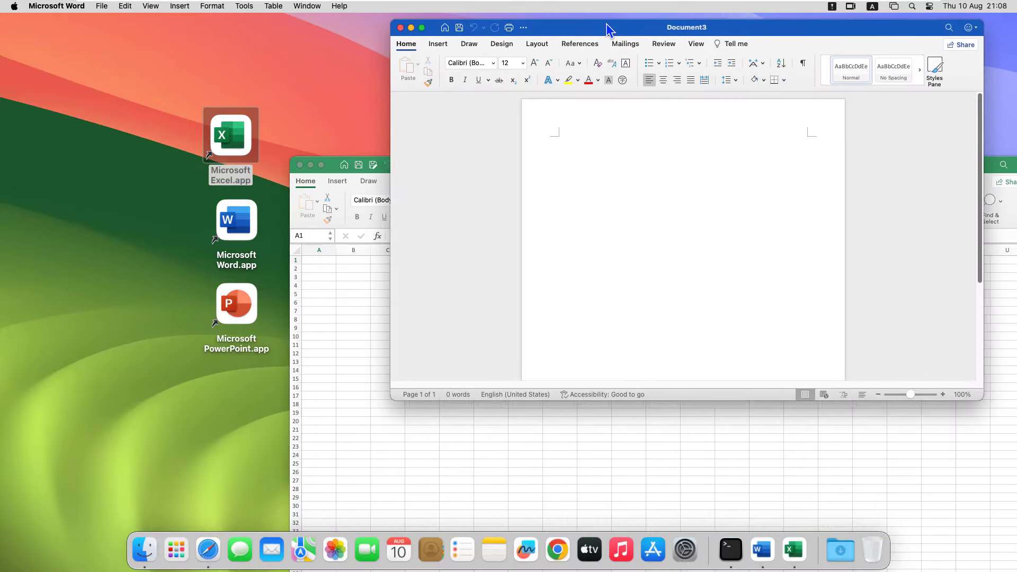
# - Launch PowerPoint from its desktop alias, skip signing in and open a blank presentation
pyautogui.doubleClick(236, 307)
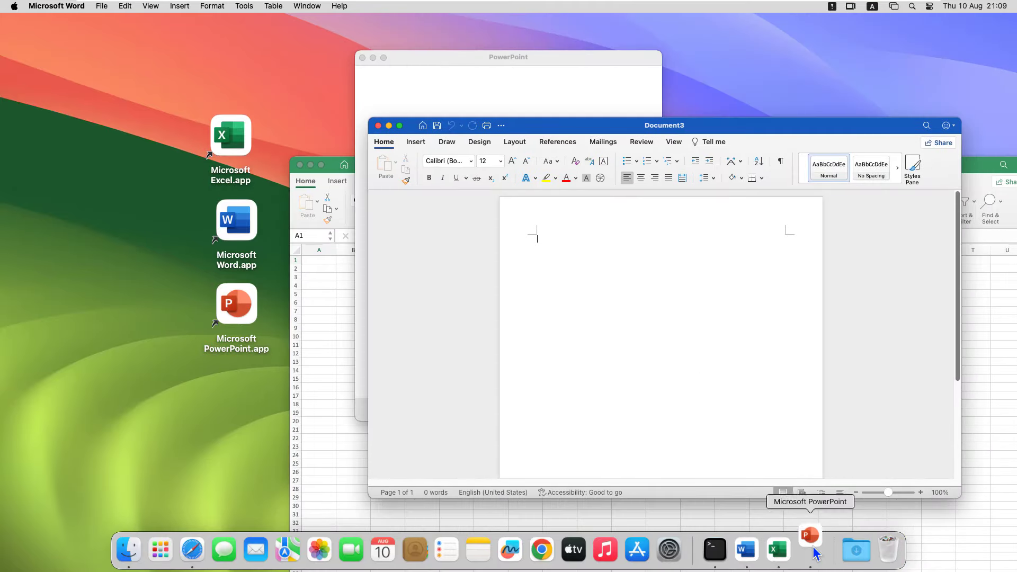
pyautogui.click(624, 412)
pyautogui.click(551, 313)
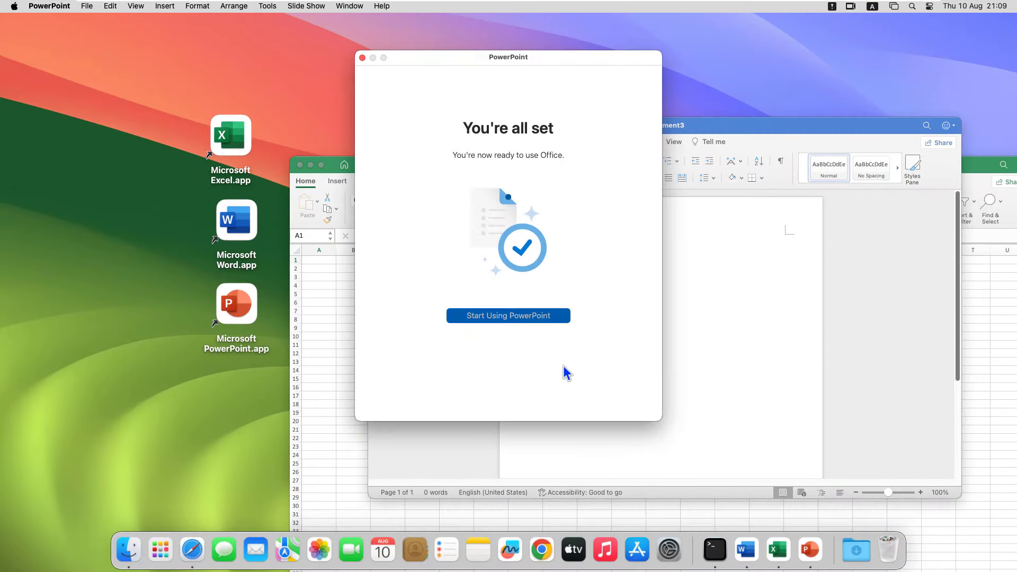
pyautogui.press('Return')
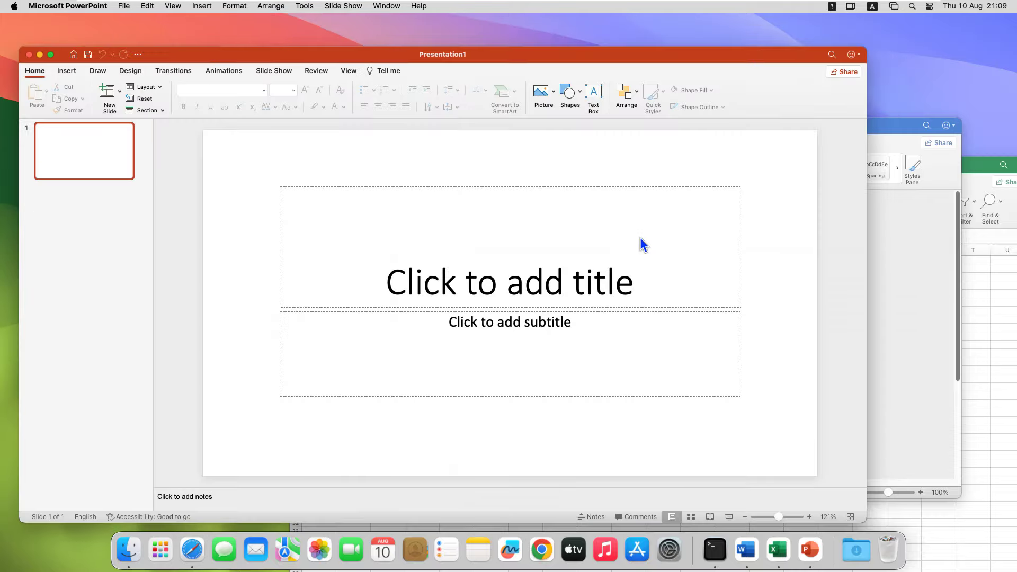
# - Cascade the Word, Excel and PowerPoint windows so that each title bar and ribbon shows beside the desktop aliases
pyautogui.moveTo(538, 121); pyautogui.dragTo(557, 52)
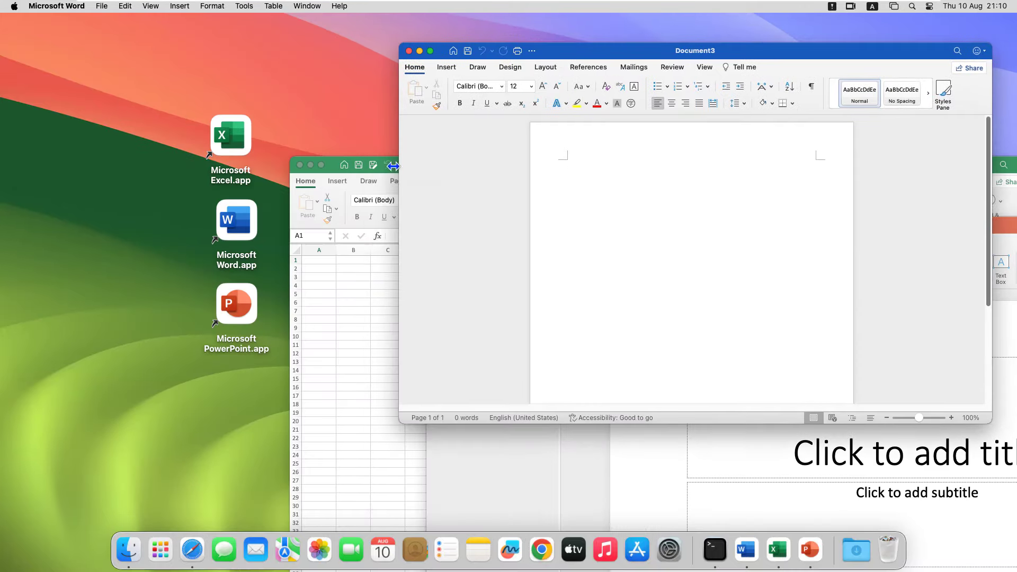
pyautogui.moveTo(381, 167); pyautogui.dragTo(507, 157)
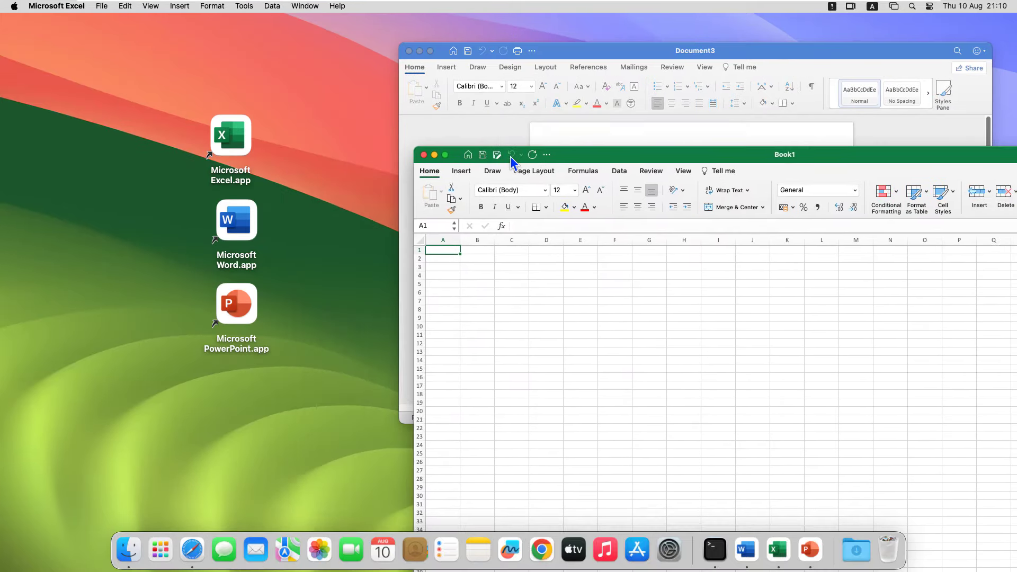
pyautogui.click(810, 549)
pyautogui.moveTo(599, 227); pyautogui.dragTo(619, 281)
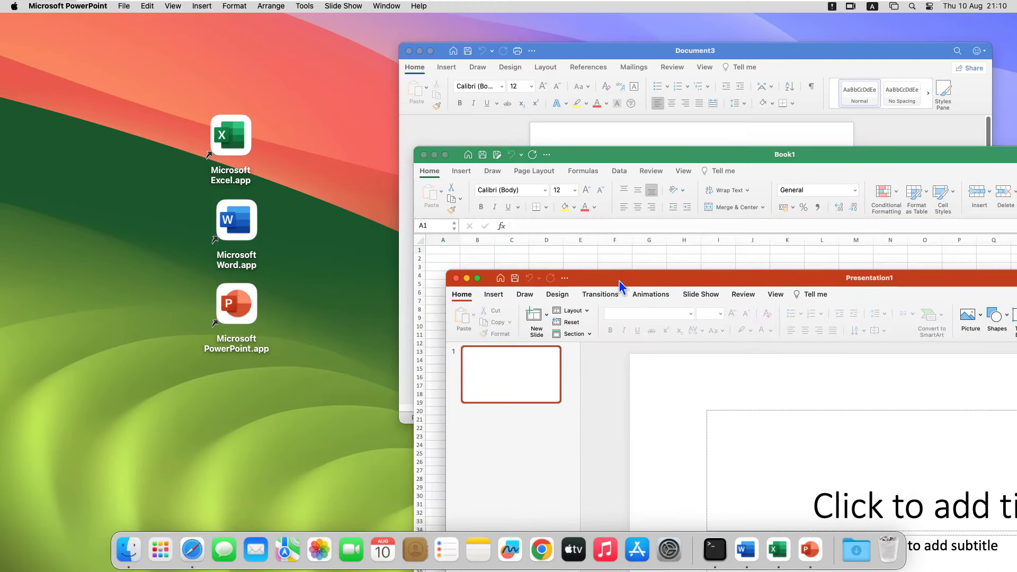
# - Reposition the three Office aliases together as a group on the desktop and deselect them
pyautogui.moveTo(241, 193); pyautogui.dragTo(125, 322)
pyautogui.moveTo(231, 228); pyautogui.dragTo(342, 314)
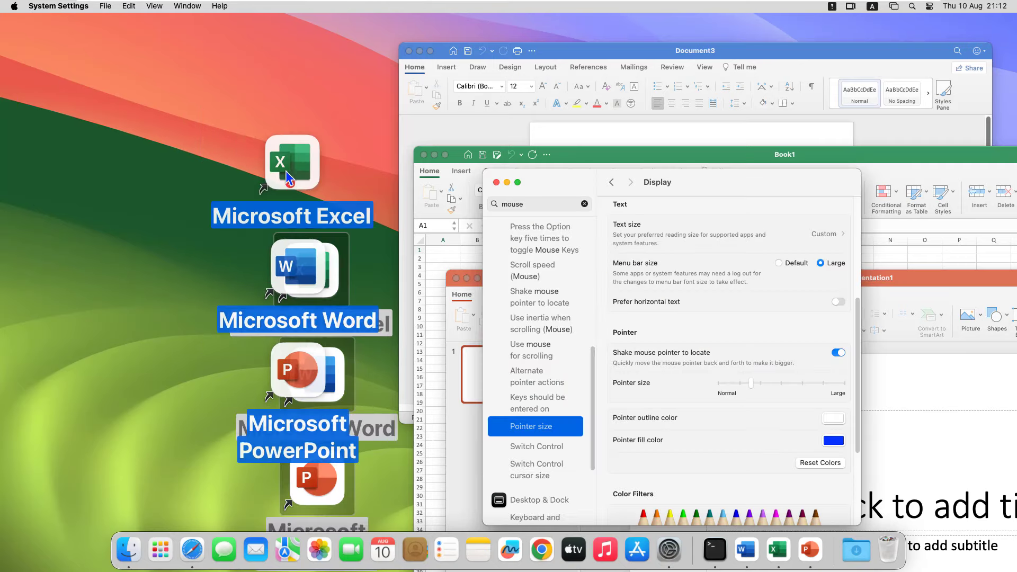
pyautogui.click(147, 388)
pyautogui.click(164, 352)
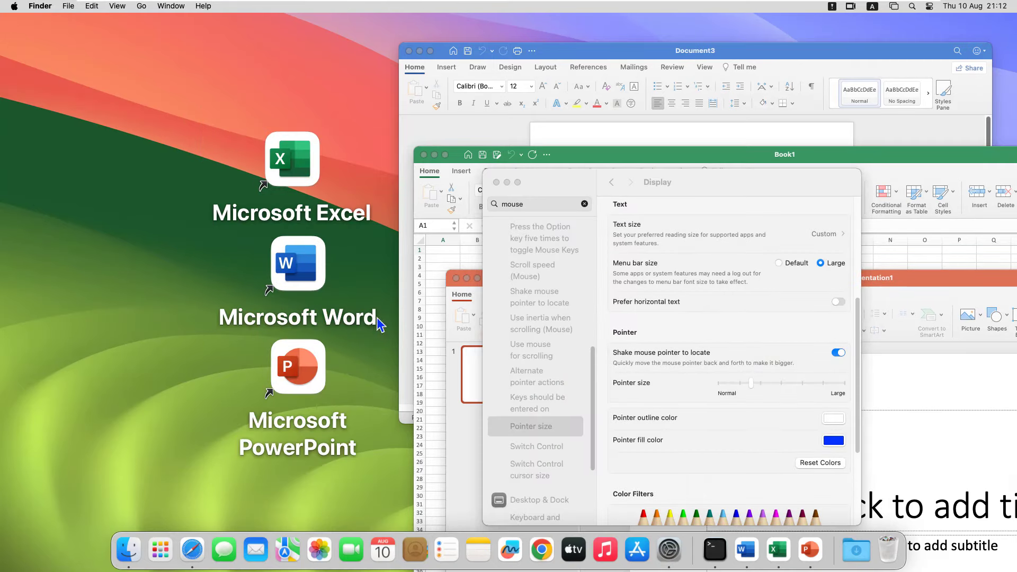
# - Rename the Microsoft Excel desktop alias as Excel
pyautogui.click(300, 215)
pyautogui.click(300, 218)
pyautogui.press('BackSpace')
pyautogui.press('BackSpace')
pyautogui.press('BackSpace')
pyautogui.press('BackSpace')
pyautogui.press('BackSpace')
pyautogui.press('BackSpace')
pyautogui.press('BackSpace')
pyautogui.press('BackSpace')
pyautogui.press('BackSpace')
pyautogui.press('BackSpace')
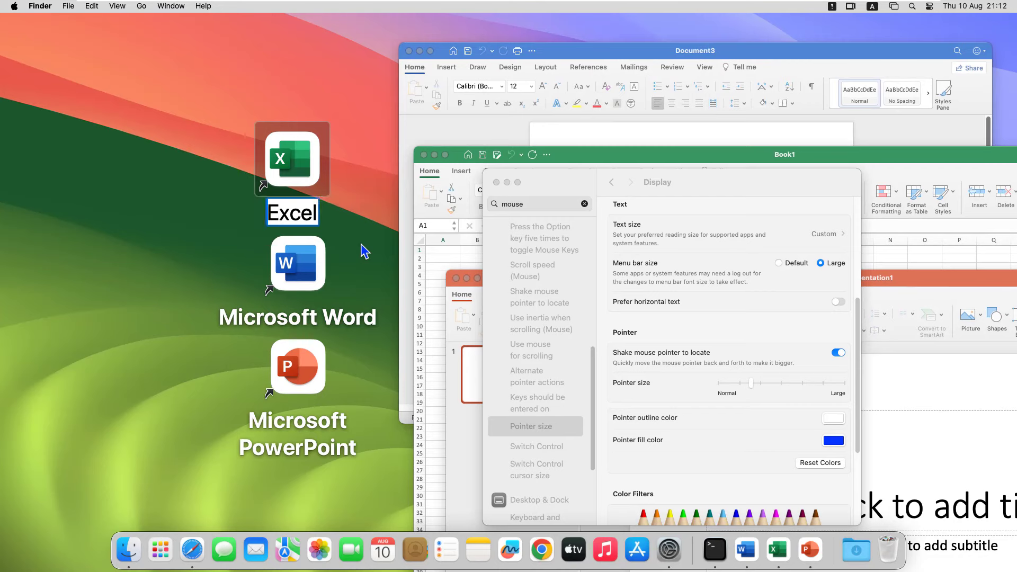
pyautogui.press('Return')
# - Rename the Microsoft Word desktop alias as Word
pyautogui.click(302, 263)
pyautogui.press('Return')
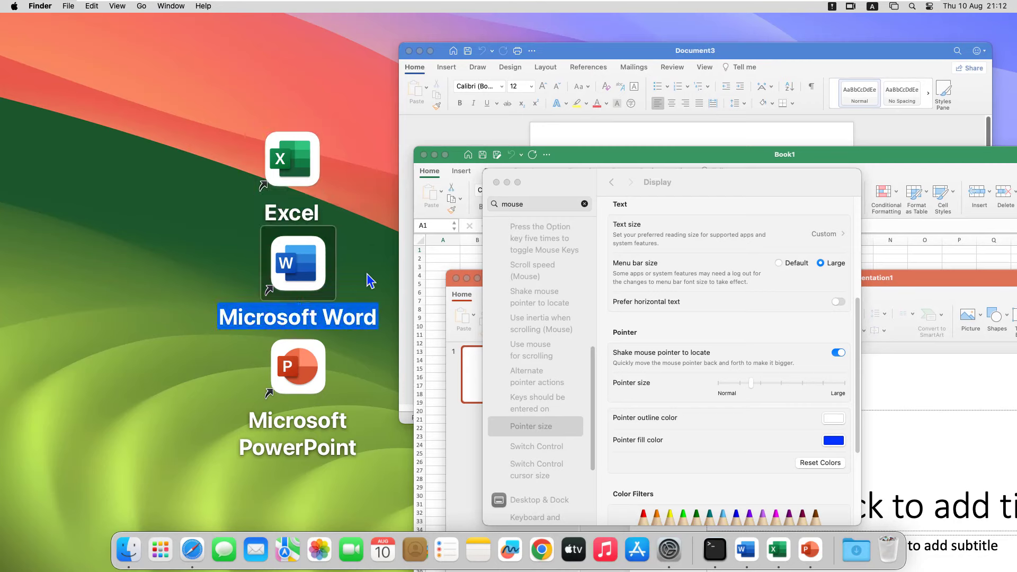
pyautogui.press('Right')
pyautogui.press('Delete')
pyautogui.press('Delete')
pyautogui.press('Delete')
pyautogui.press('Delete')
pyautogui.press('Delete')
pyautogui.press('Delete')
pyautogui.press('Delete')
pyautogui.press('Delete')
pyautogui.press('Delete')
pyautogui.press('Delete')
pyautogui.press('Return')
# - Rename the Microsoft PowerPoint desktop alias as PowerPoint and close the System Settings window
pyautogui.press('Down')
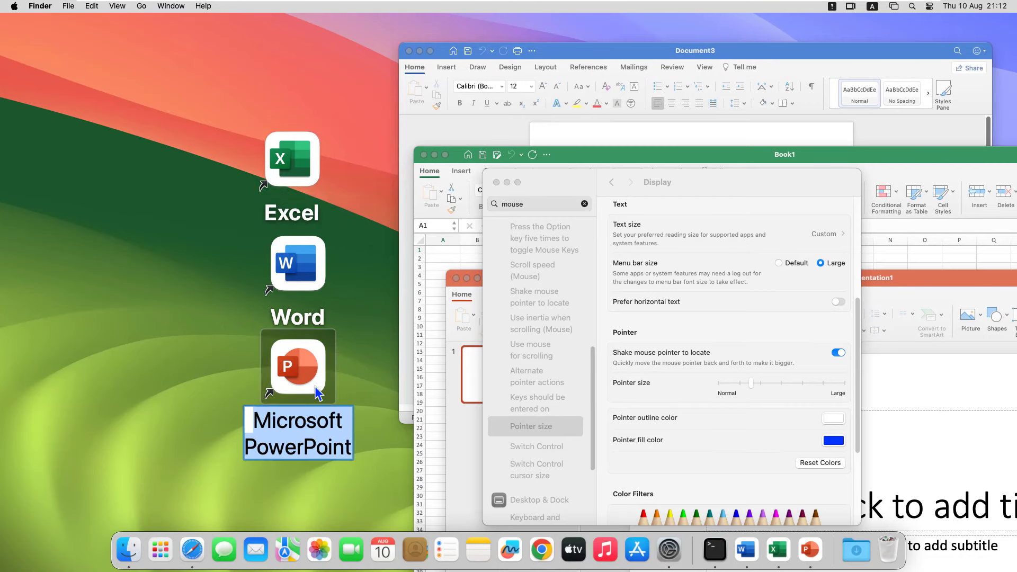
pyautogui.press('Return')
pyautogui.press('Up')
pyautogui.press('BackSpace')
pyautogui.press('BackSpace')
pyautogui.press('BackSpace')
pyautogui.press('BackSpace')
pyautogui.press('BackSpace')
pyautogui.press('BackSpace')
pyautogui.press('BackSpace')
pyautogui.press('BackSpace')
pyautogui.press('BackSpace')
pyautogui.press('BackSpace')
pyautogui.press('Return')
pyautogui.click(391, 347)
pyautogui.click(379, 346)
pyautogui.click(497, 182)
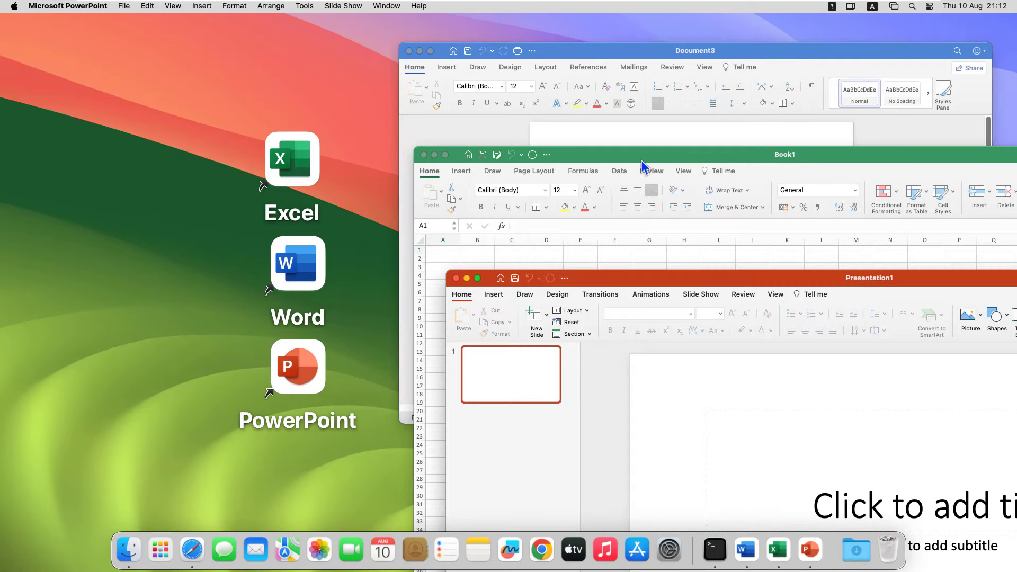
# - Bring the open Word, Excel and PowerPoint windows to the front in turn, ending with PowerPoint
pyautogui.click(642, 173)
pyautogui.click(648, 53)
pyautogui.click(651, 453)
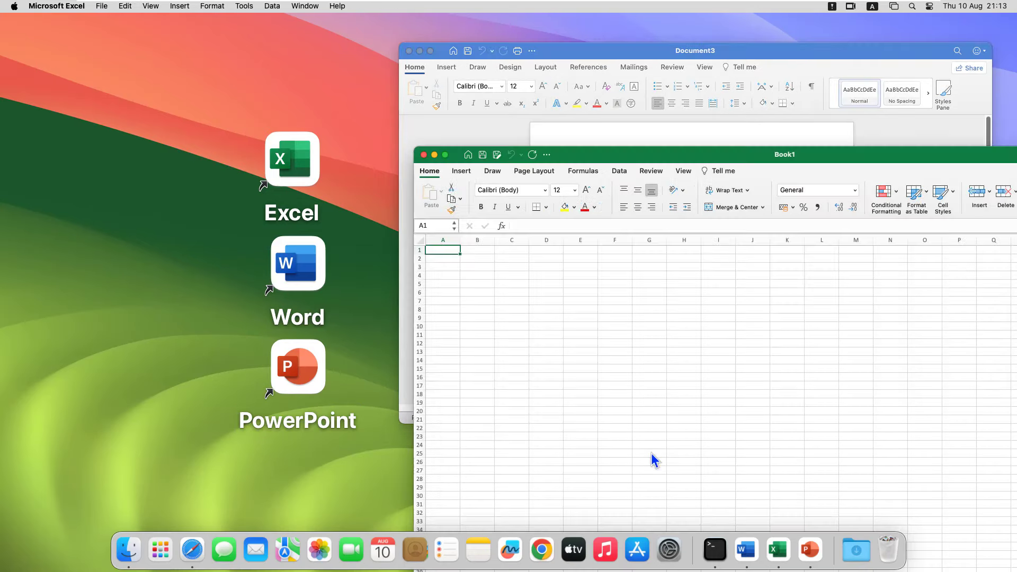
pyautogui.click(810, 549)
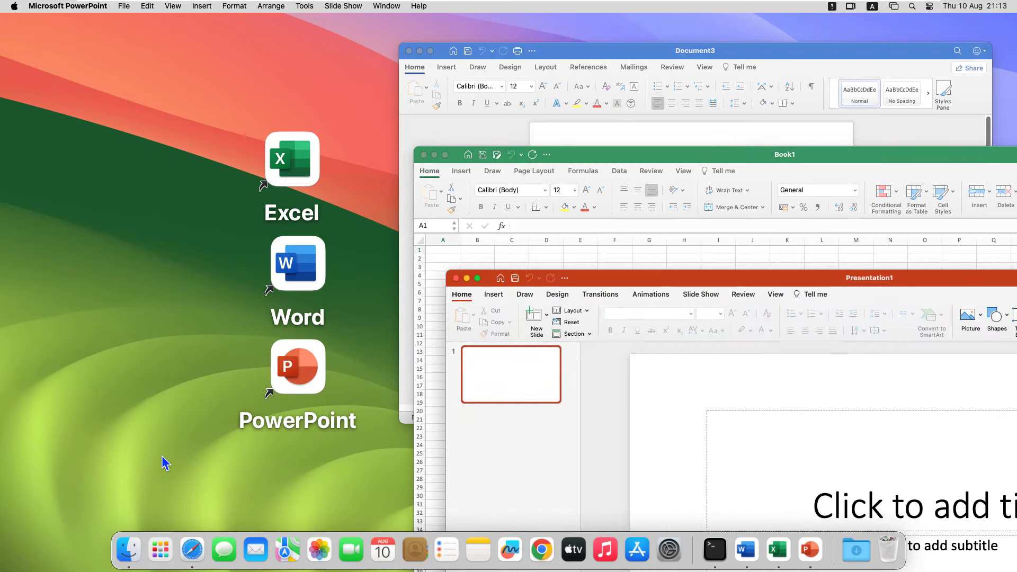
# - Move the Excel, Word and PowerPoint aliases together farther away from the open windows and return to the presentation
pyautogui.moveTo(164, 432); pyautogui.dragTo(296, 154)
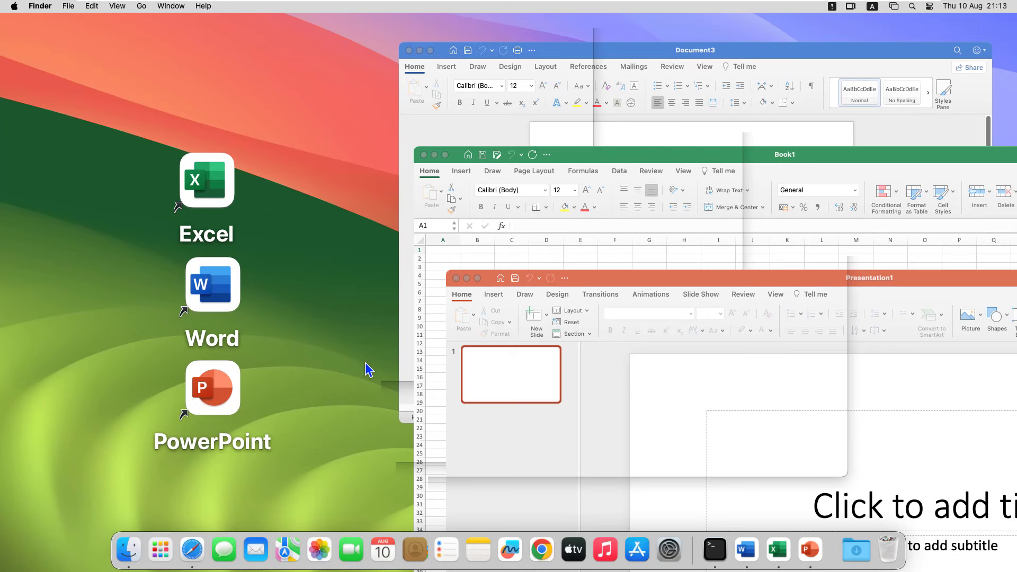
pyautogui.click(643, 293)
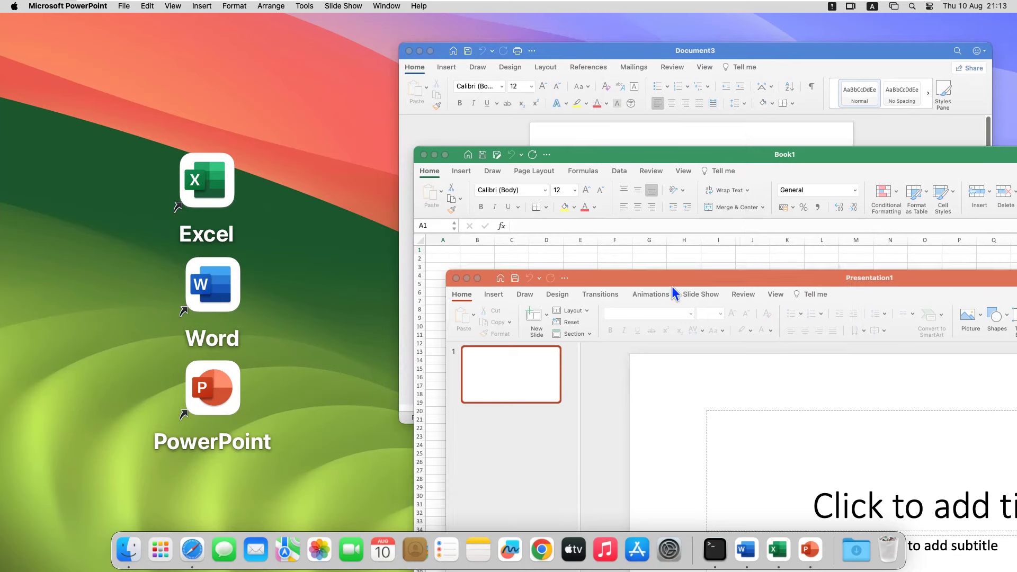